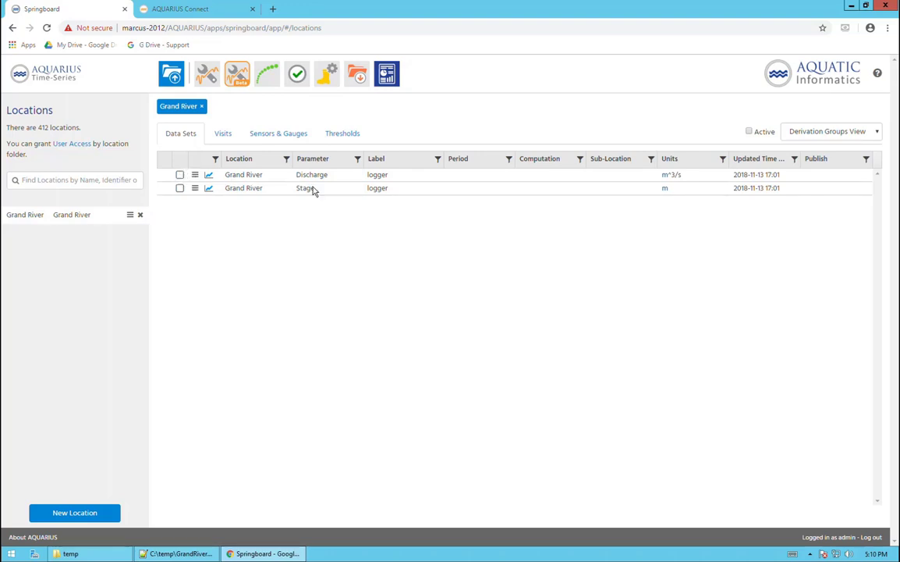
# Review the first fifteen rows of GrandRiver_Data.csv, then glance at the temp folder and Springboard
pyautogui.click(177, 553)
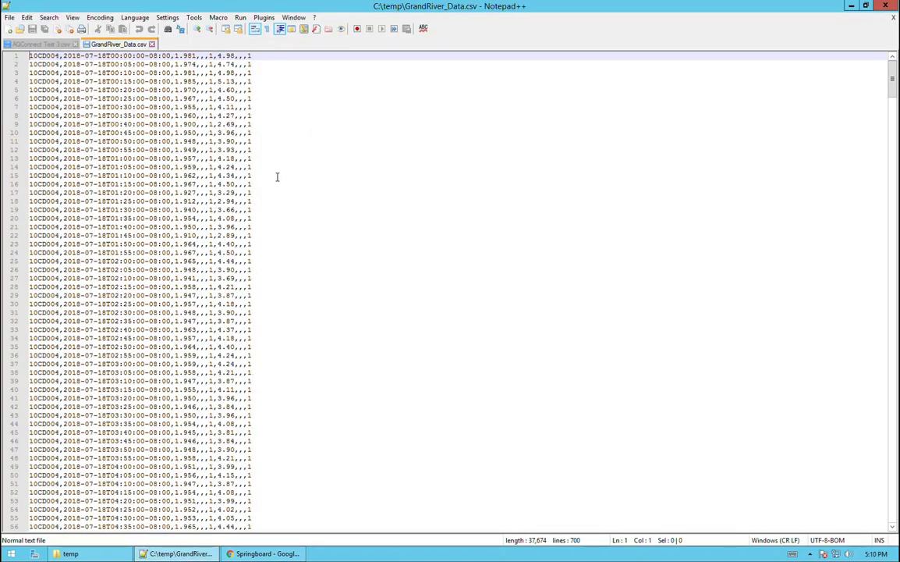
pyautogui.moveTo(277, 177); pyautogui.dragTo(85, 167)
pyautogui.moveTo(35, 118); pyautogui.dragTo(20, 64)
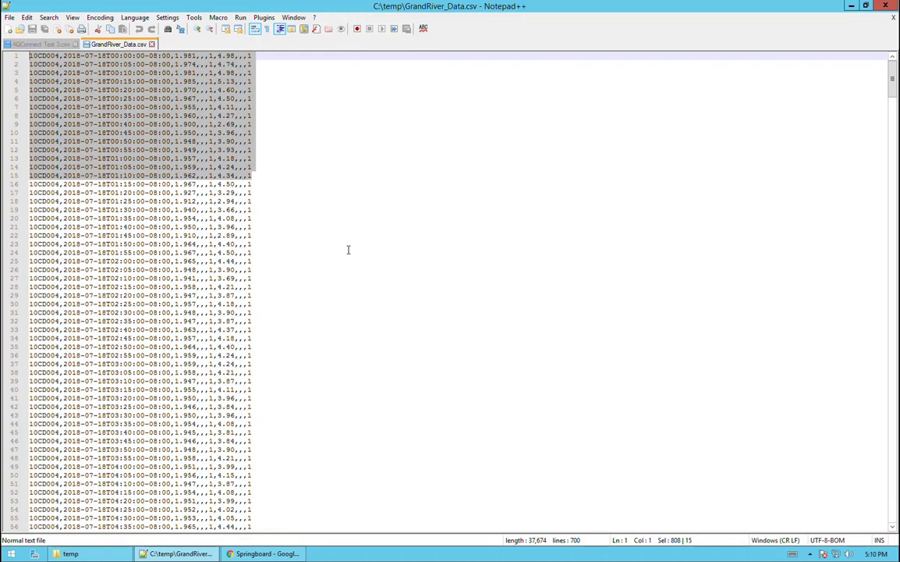
pyautogui.click(70, 553)
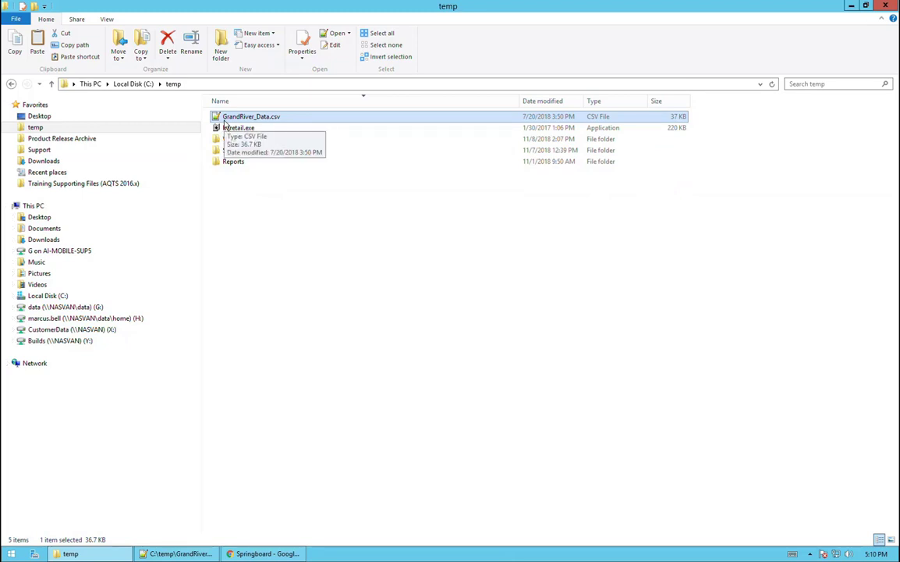
pyautogui.click(258, 553)
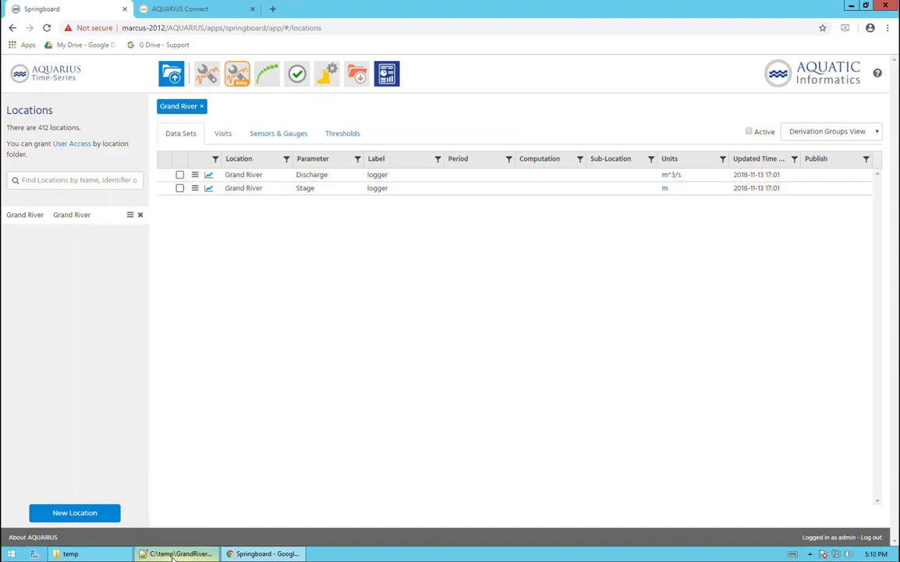
# Return to GrandRiver_Data.csv and highlight the readings 1.981 and 4.98 in line 1
pyautogui.click(171, 556)
pyautogui.click(215, 107)
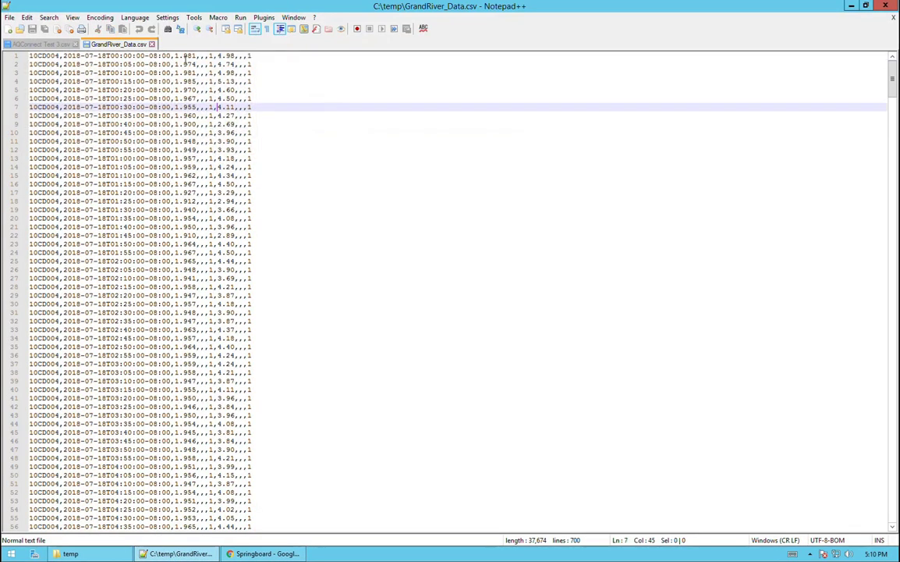
pyautogui.moveTo(196, 57); pyautogui.dragTo(175, 58)
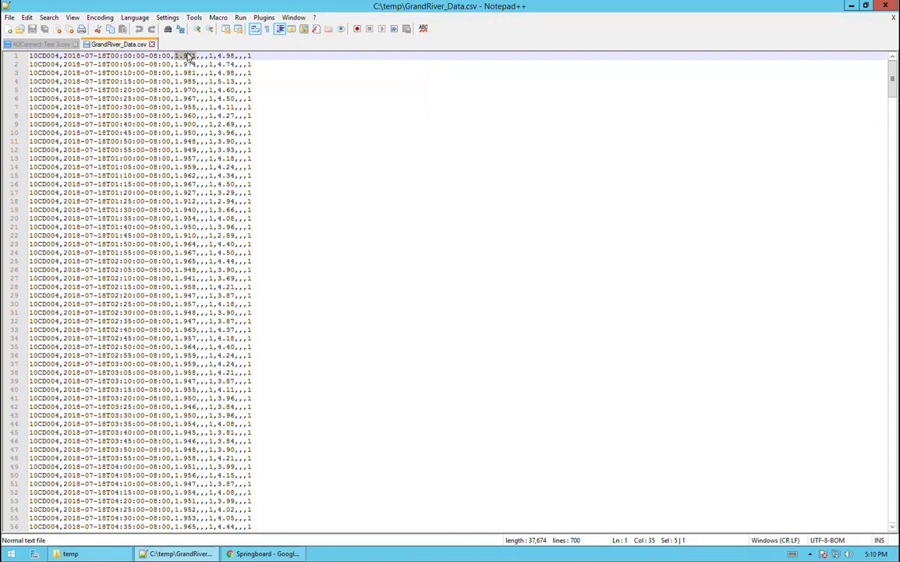
pyautogui.moveTo(234, 56); pyautogui.dragTo(219, 61)
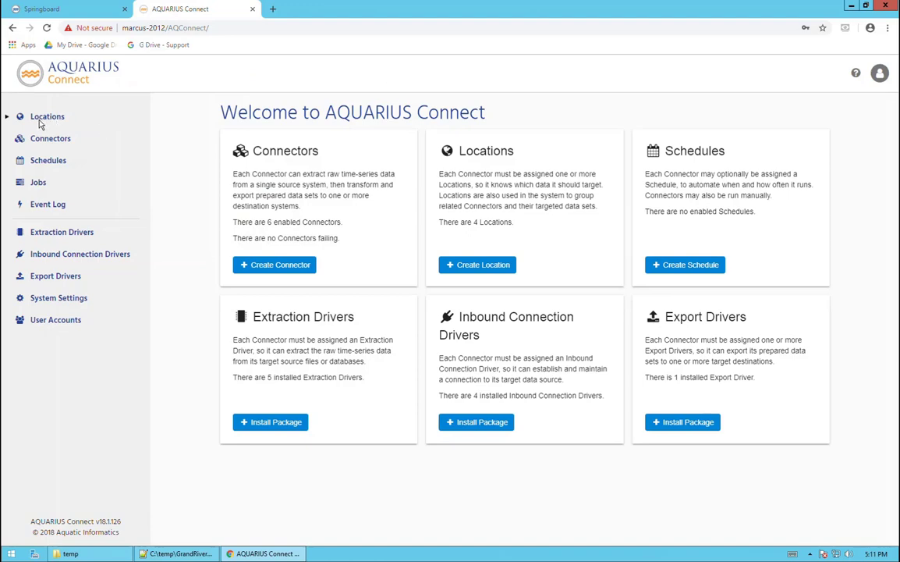
# Create a new location with Identifier and Name both set to 'Grand River'
pyautogui.click(492, 266)
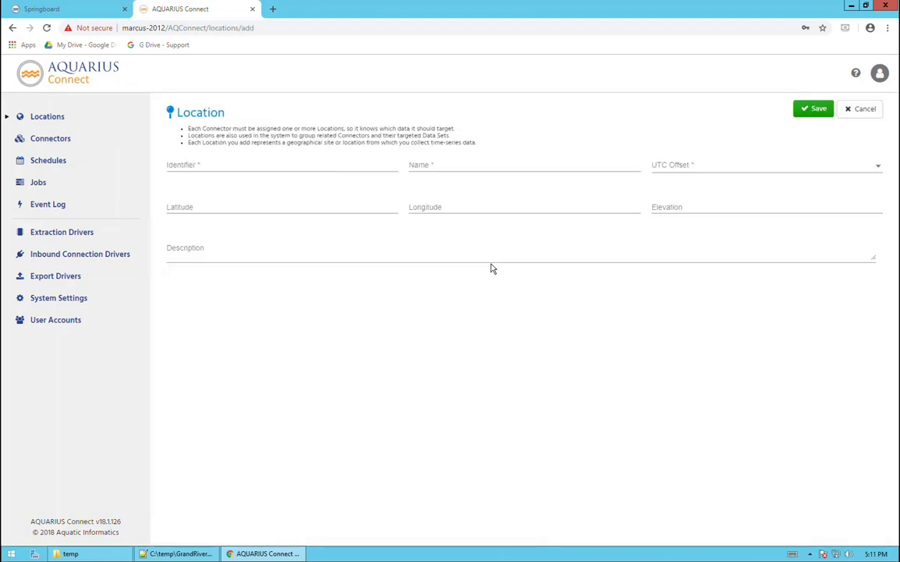
pyautogui.click(270, 166)
pyautogui.write('g')
pyautogui.press('BackSpace')
pyautogui.write('Grand Rover')
pyautogui.press('BackSpace')
pyautogui.press('BackSpace')
pyautogui.press('BackSpace')
pyautogui.press('BackSpace')
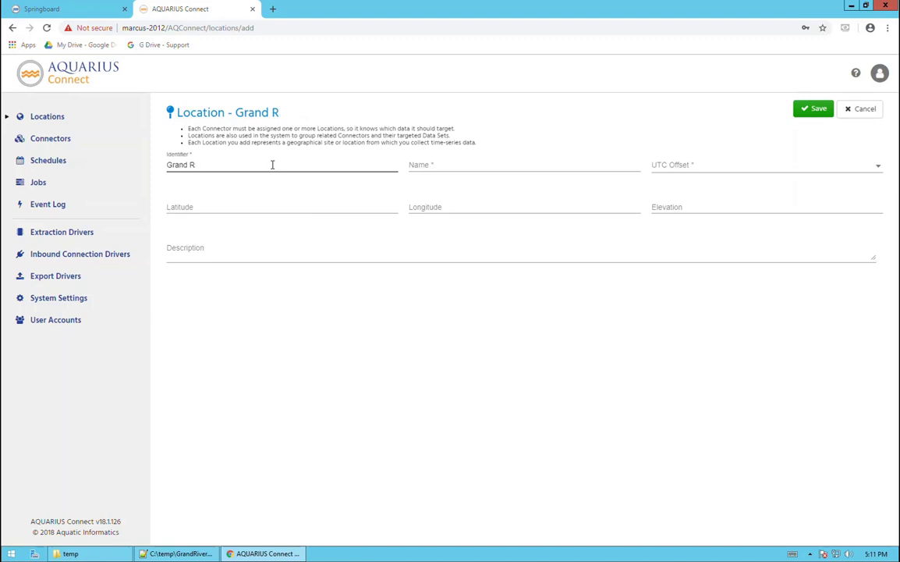
pyautogui.write('iver')
pyautogui.press('Tab')
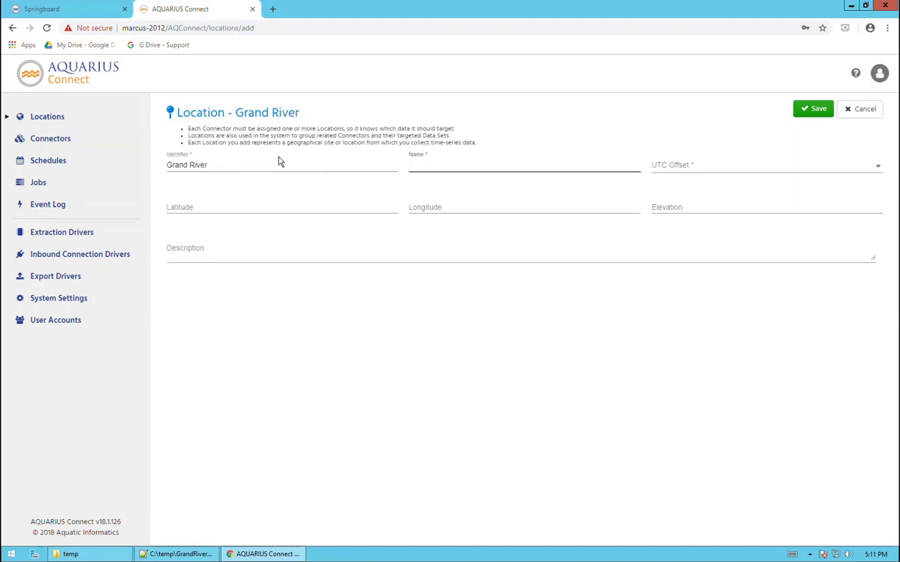
pyautogui.write('Grand')
pyautogui.write(' Rivber')
pyautogui.press('BackSpace')
pyautogui.press('BackSpace')
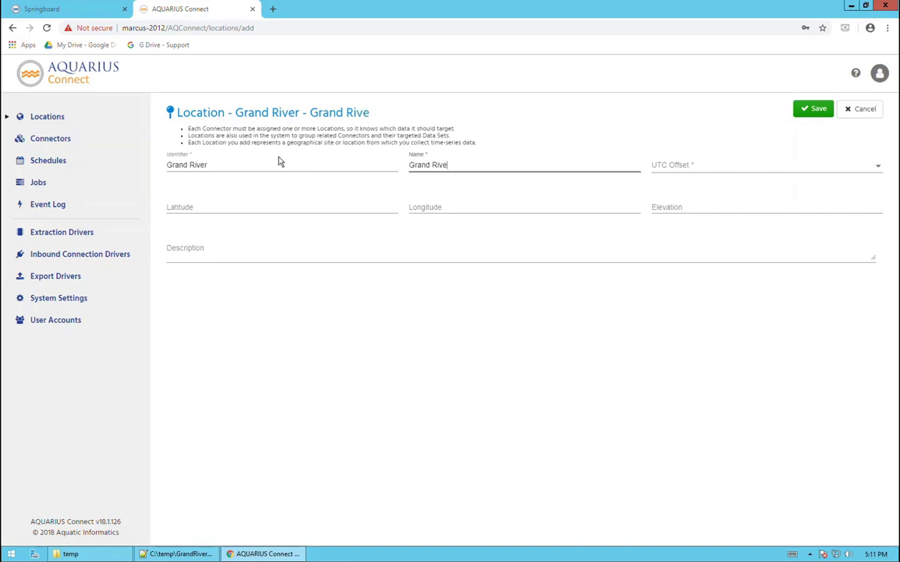
pyautogui.write('r')
# Set the location's UTC offset to UTC-08:00 and save it
pyautogui.click(877, 169)
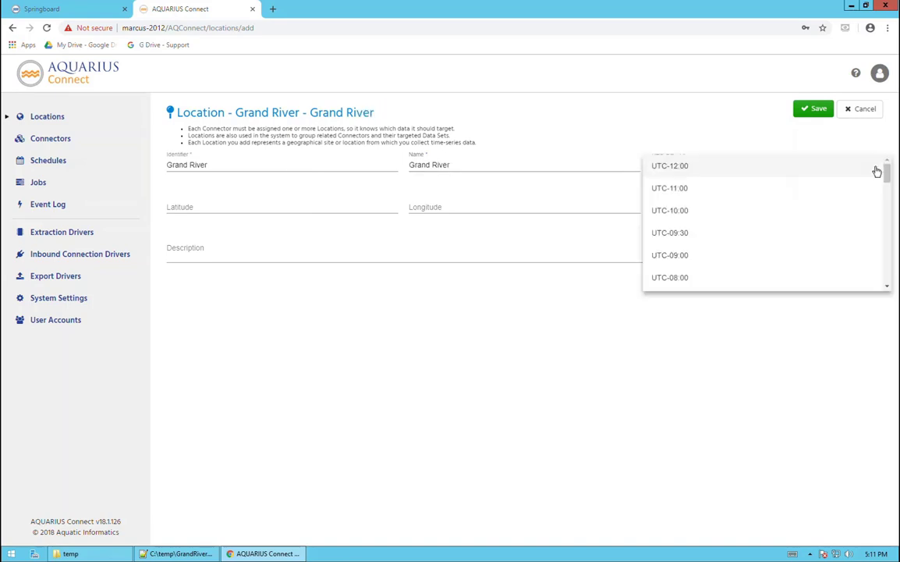
pyautogui.click(689, 282)
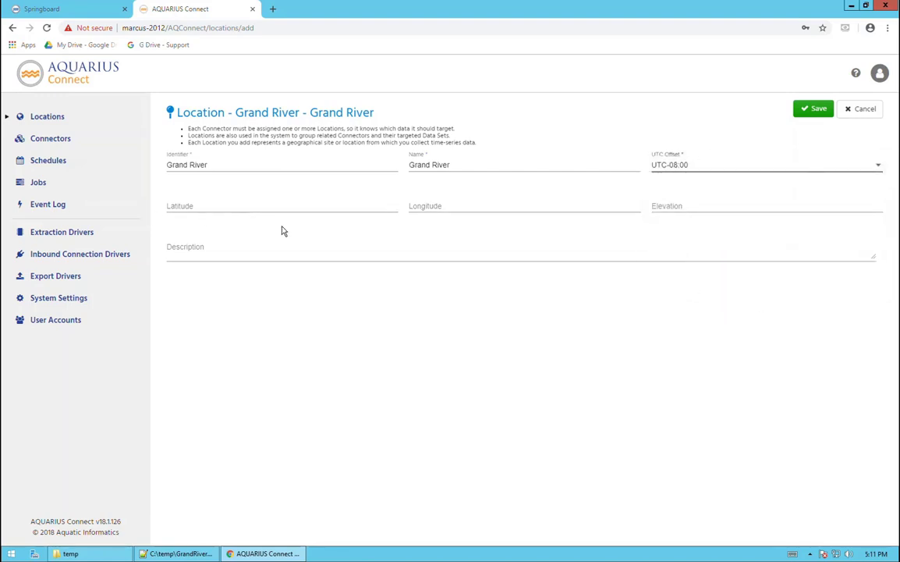
pyautogui.click(813, 109)
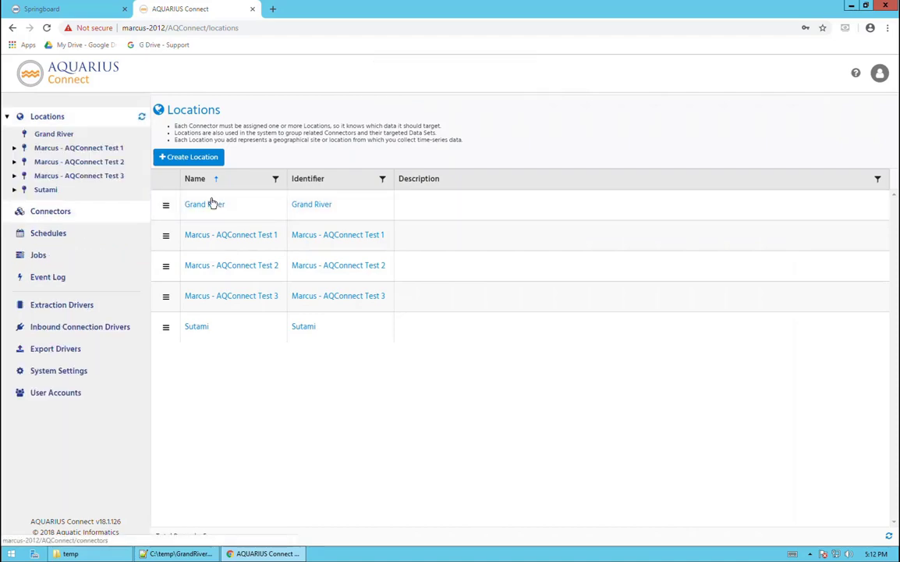
# Open the Grand River entry from the Locations list to view its details
pyautogui.click(211, 207)
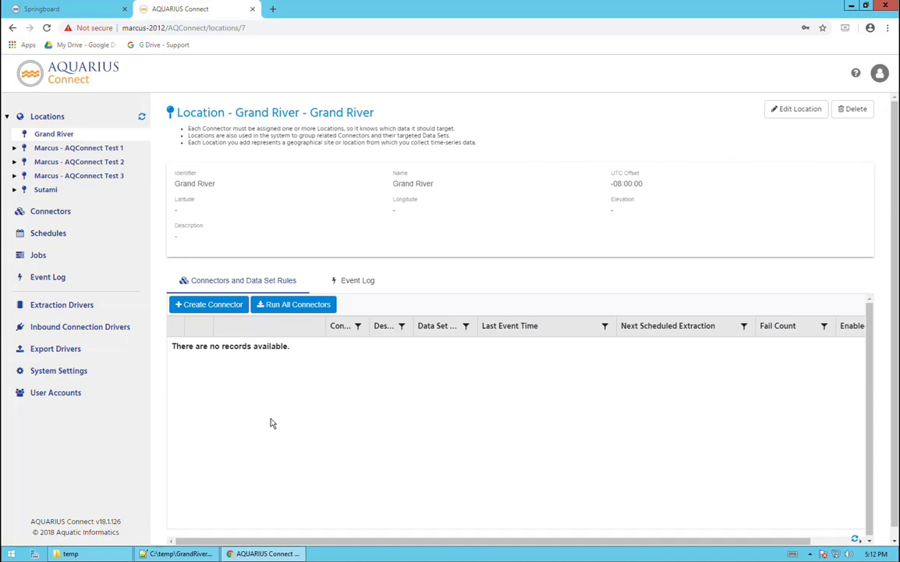
# Create a connector named 'Grand River Connector', mark it Enabled, and save to continue
pyautogui.click(209, 304)
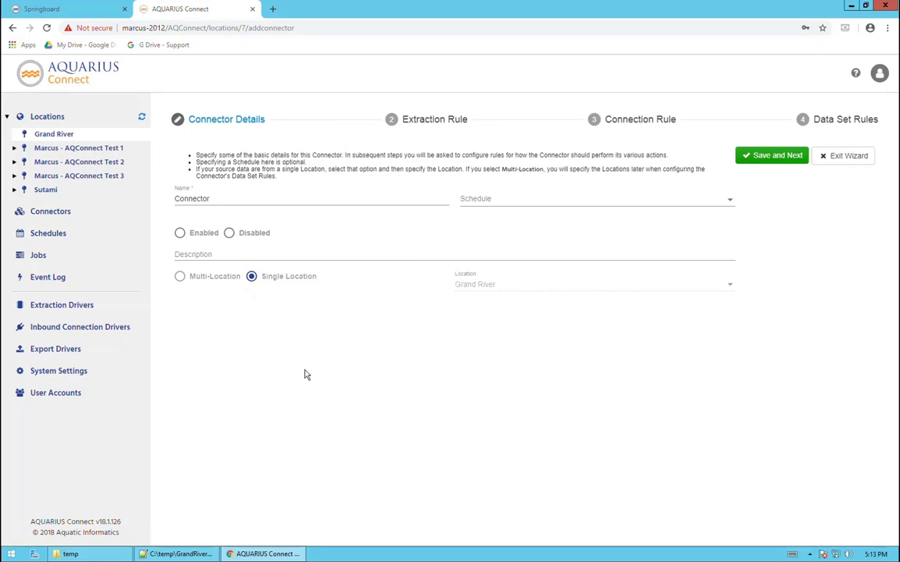
pyautogui.doubleClick(199, 199)
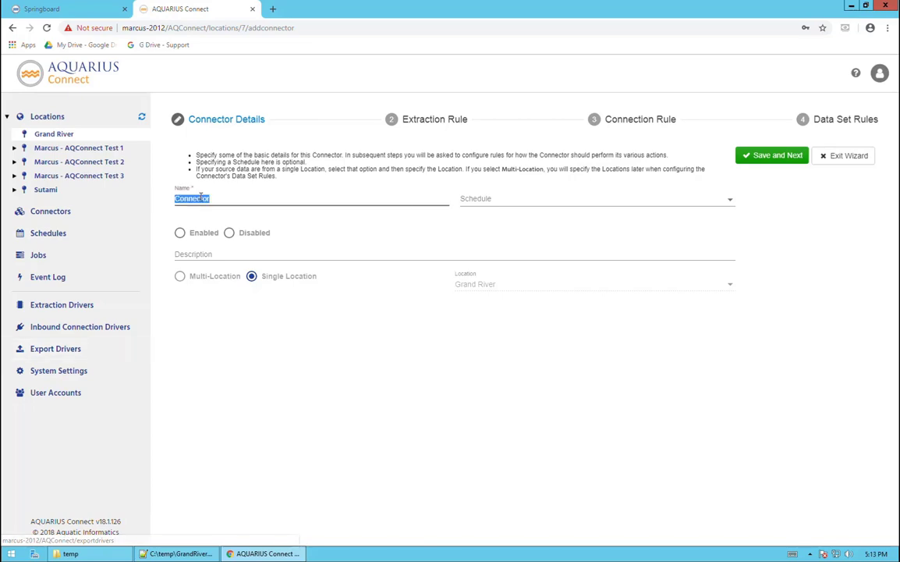
pyautogui.click(253, 221)
pyautogui.write('Gradn')
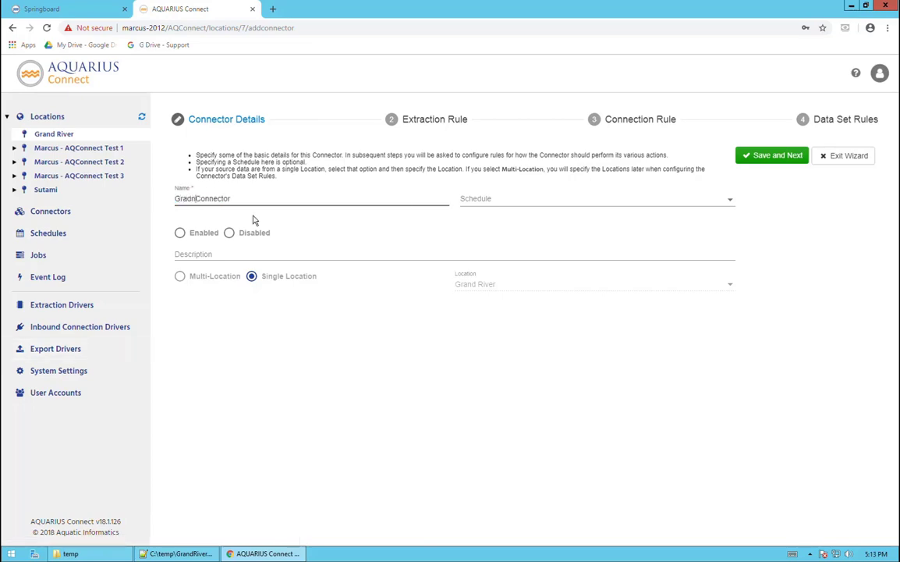
pyautogui.press('BackSpace')
pyautogui.press('BackSpace')
pyautogui.write('nd Rio')
pyautogui.press('BackSpace')
pyautogui.write('ver')
pyautogui.click(181, 234)
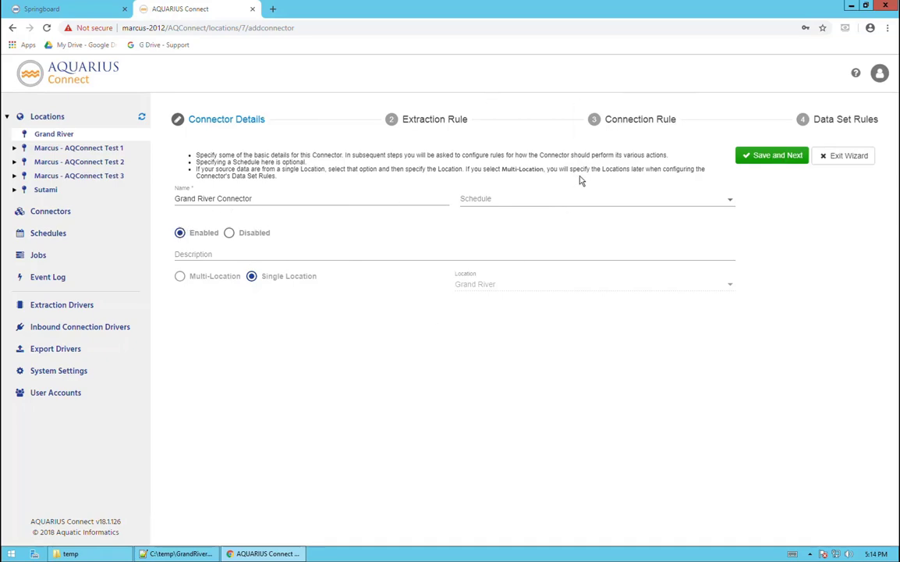
pyautogui.click(760, 160)
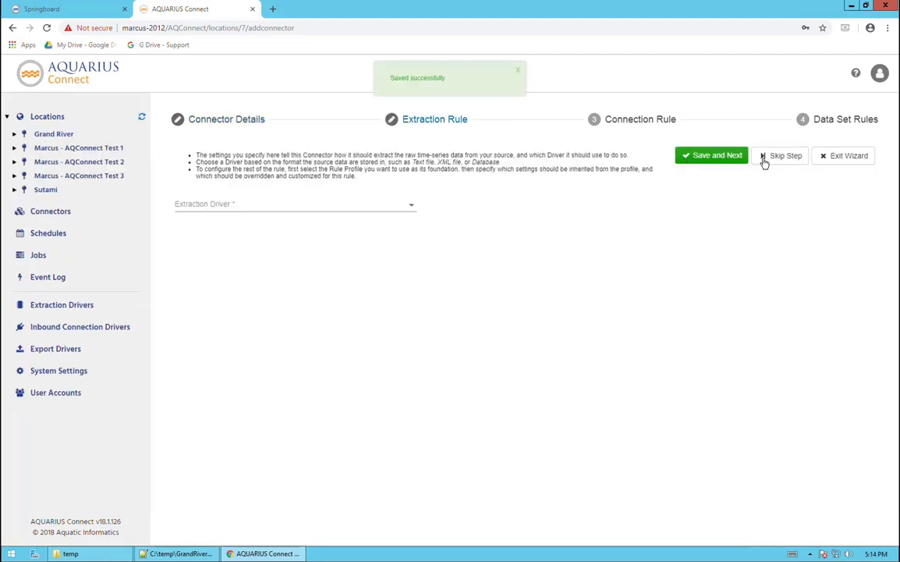
# Choose Text File Extraction Driver (1.0.0) and browse the Rule Profile list toward Default
pyautogui.click(235, 206)
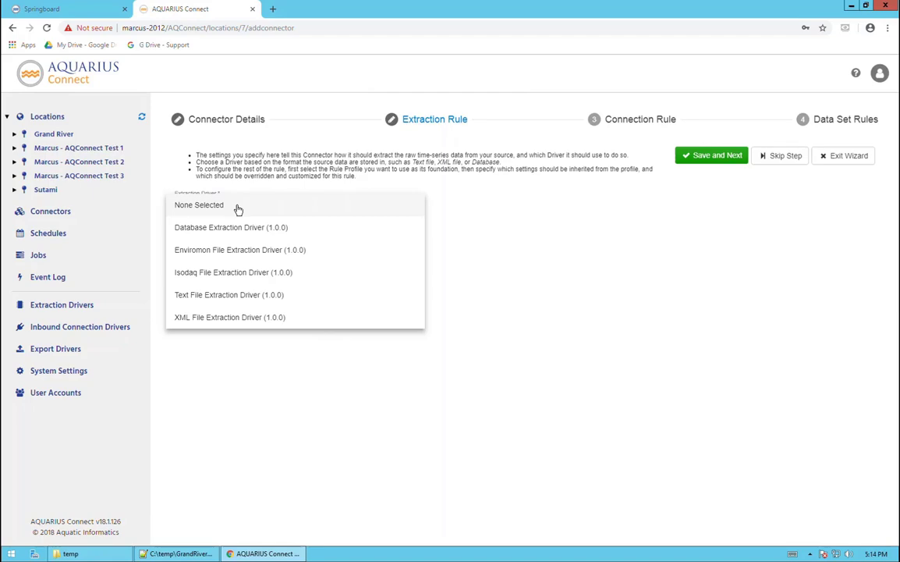
pyautogui.click(219, 300)
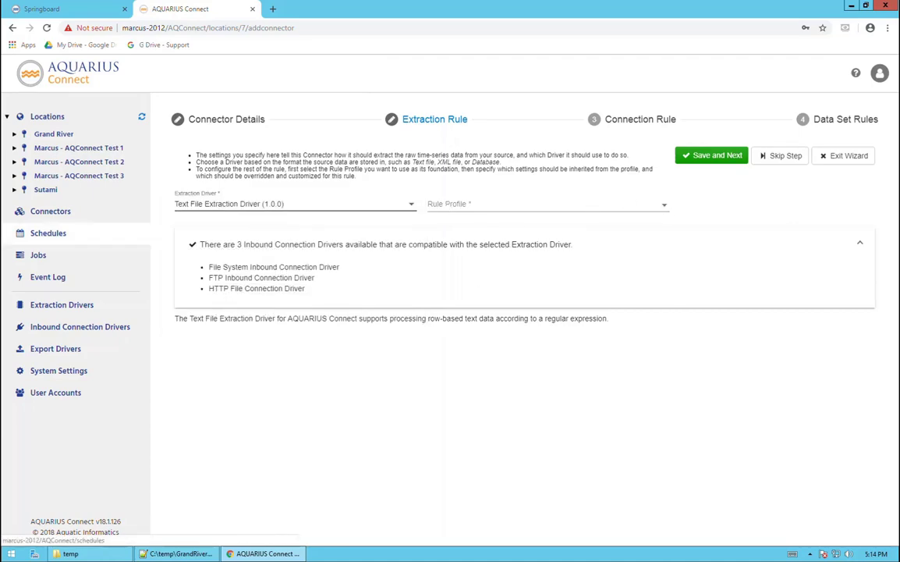
pyautogui.click(664, 206)
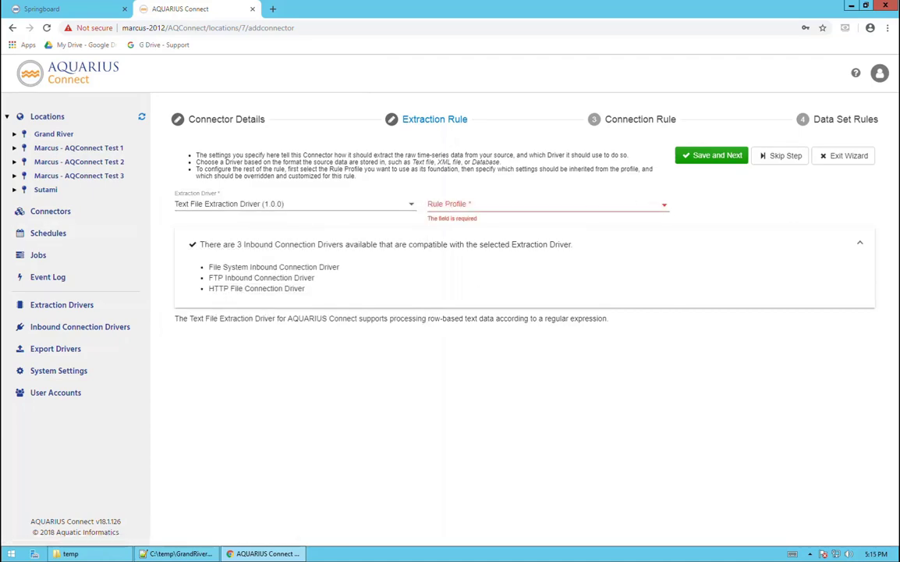
pyautogui.click(665, 209)
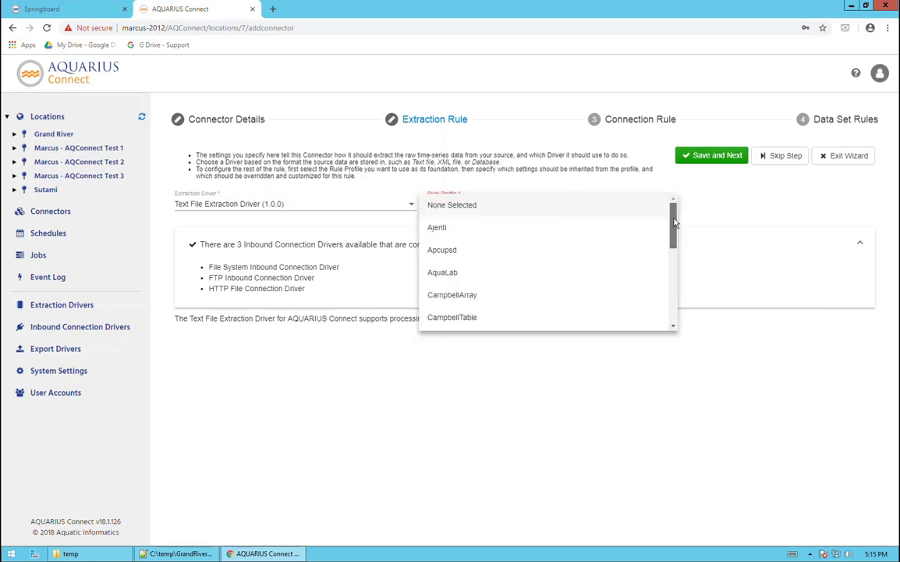
pyautogui.moveTo(675, 224); pyautogui.dragTo(675, 243)
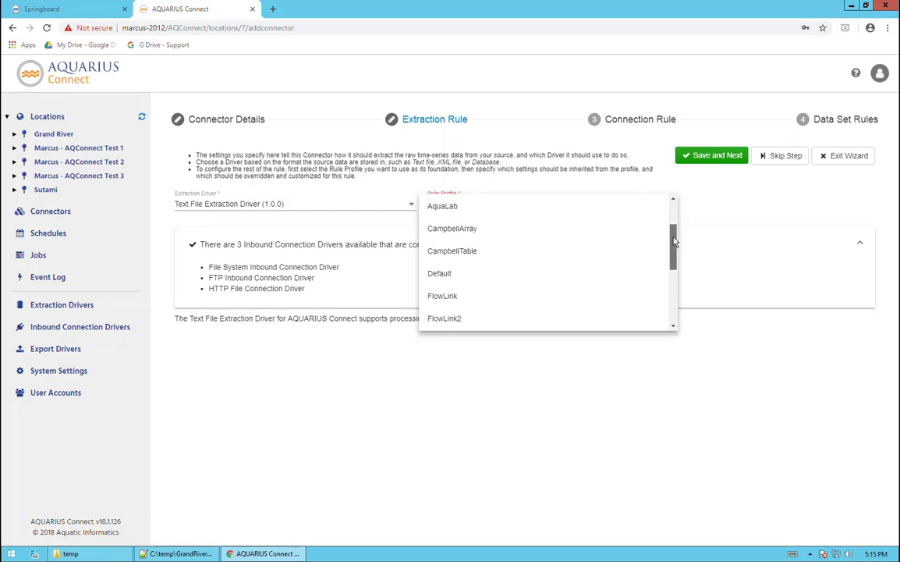
pyautogui.click(453, 278)
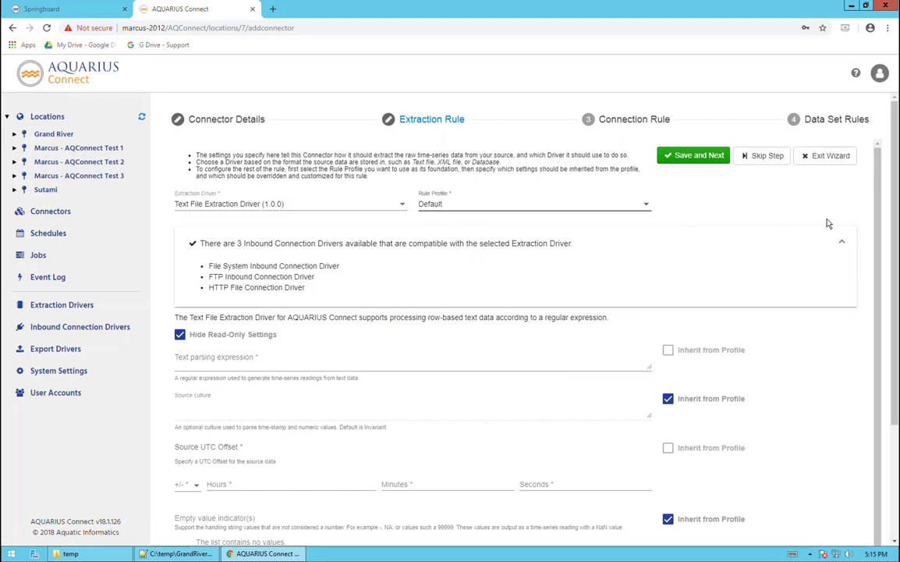
pyautogui.scroll(-1, 780, 258)
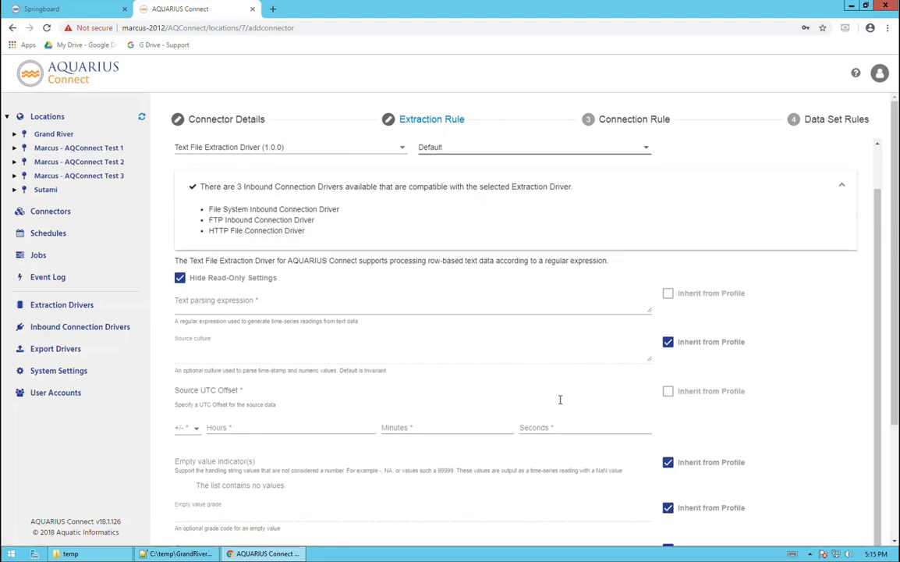
pyautogui.click(180, 280)
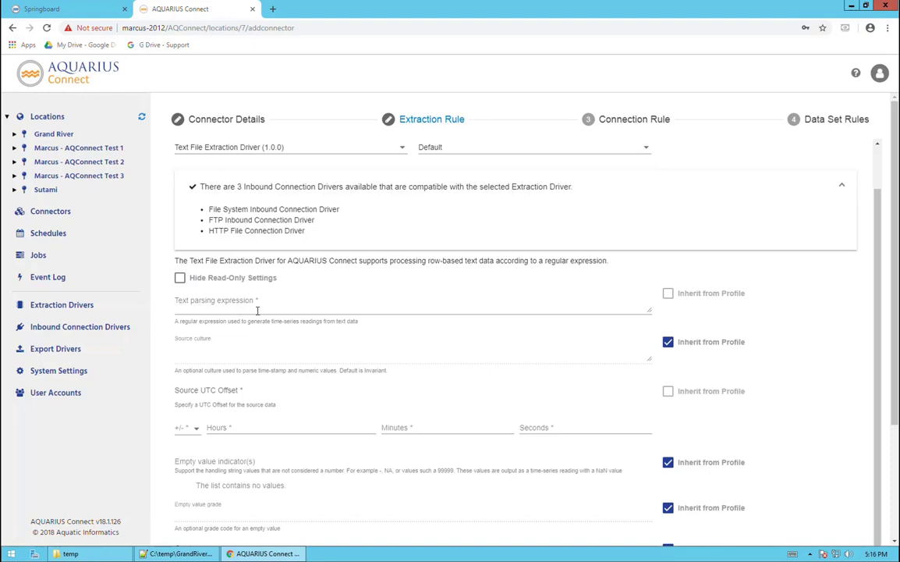
pyautogui.click(178, 553)
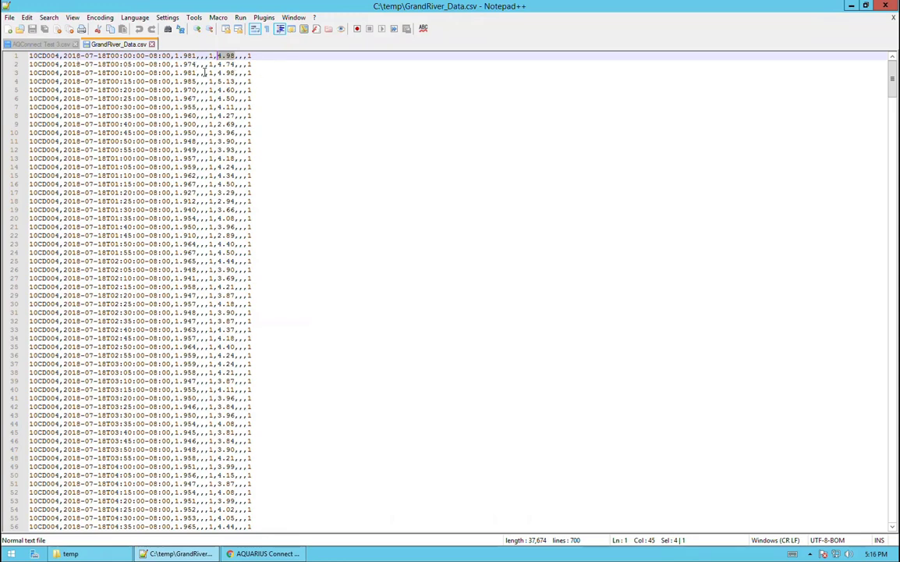
pyautogui.click(264, 553)
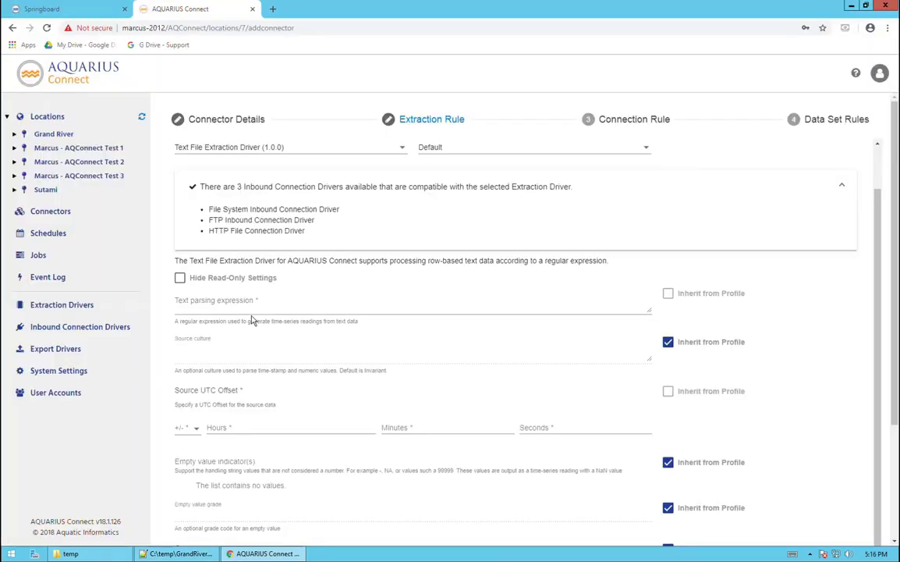
pyautogui.click(209, 308)
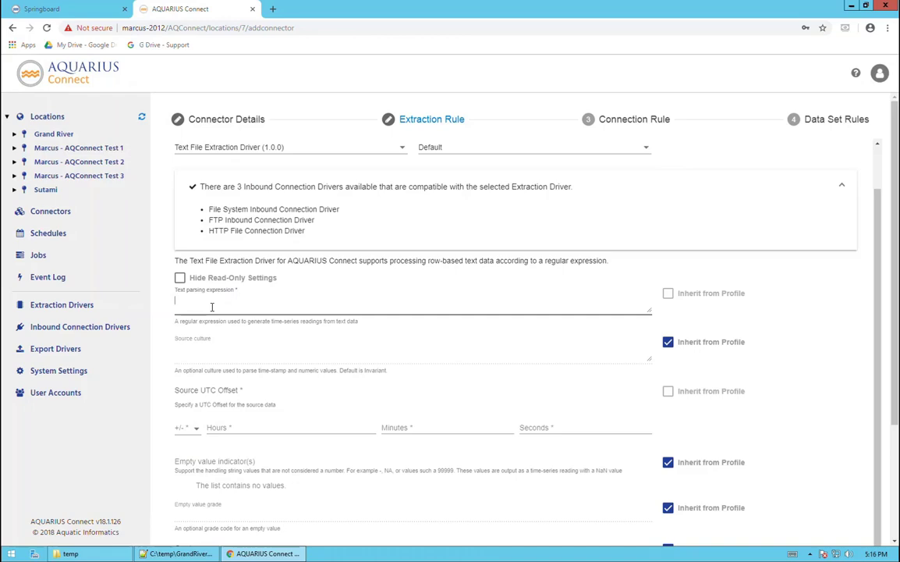
# Paste the prepared regex capturing Year, Month, Day, Time and Value into the text parsing expression
pyautogui.click(182, 553)
pyautogui.moveTo(259, 554)
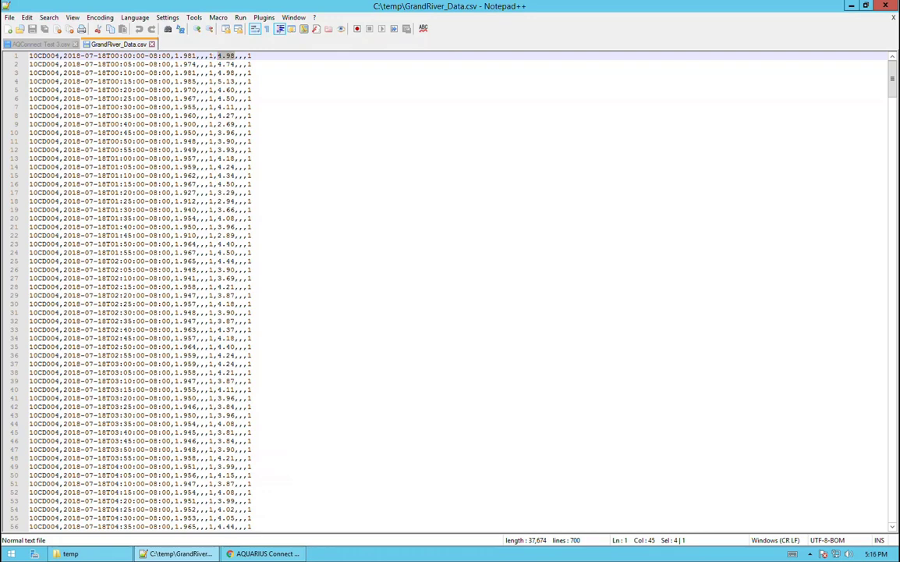
pyautogui.hotkey('alt', 'Tab')
pyautogui.click(187, 305)
pyautogui.hotkey('ctrl', 'v')
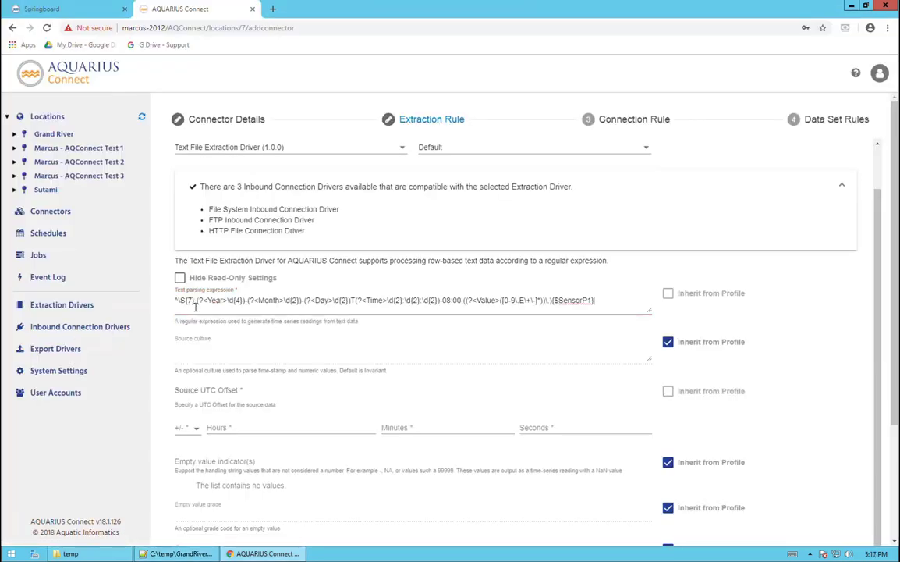
pyautogui.moveTo(596, 301); pyautogui.dragTo(170, 303)
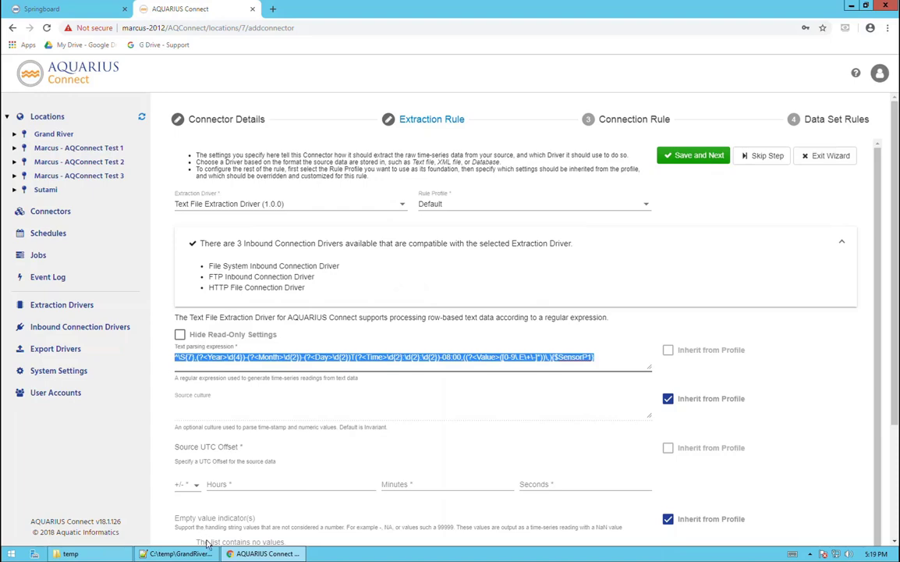
# Expand Advanced Settings and review its extraction options
pyautogui.scroll(-3, 296, 507)
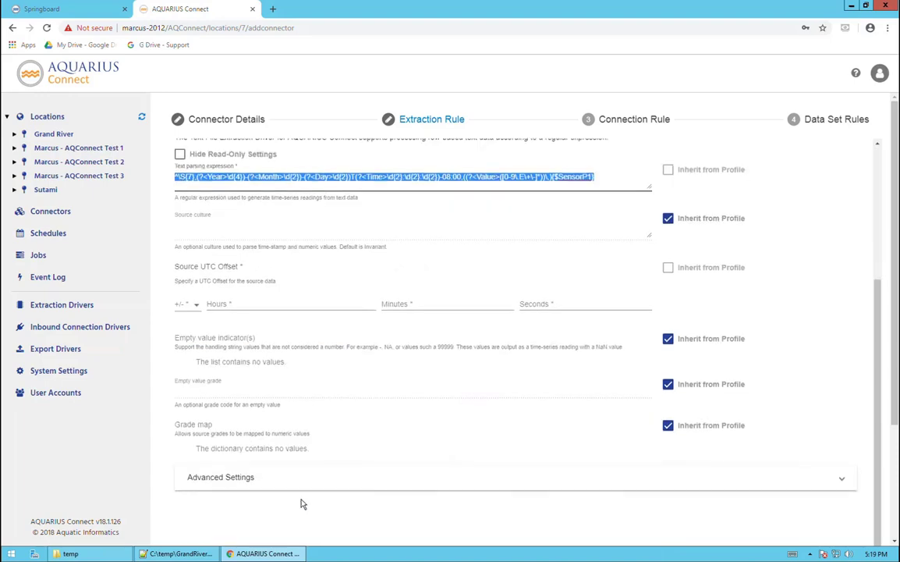
pyautogui.click(215, 487)
pyautogui.scroll(-3, 246, 483)
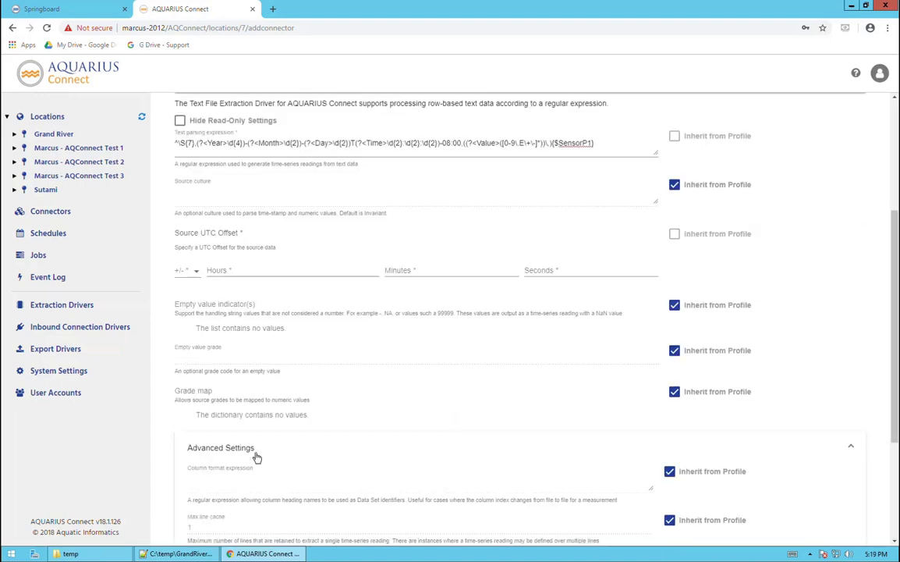
pyautogui.scroll(-2, 256, 423)
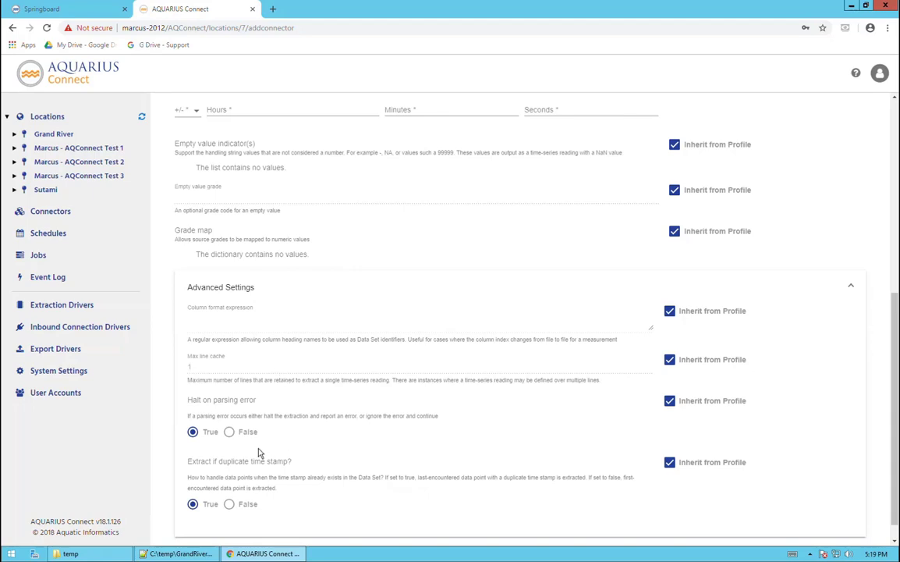
pyautogui.scroll(5, 249, 435)
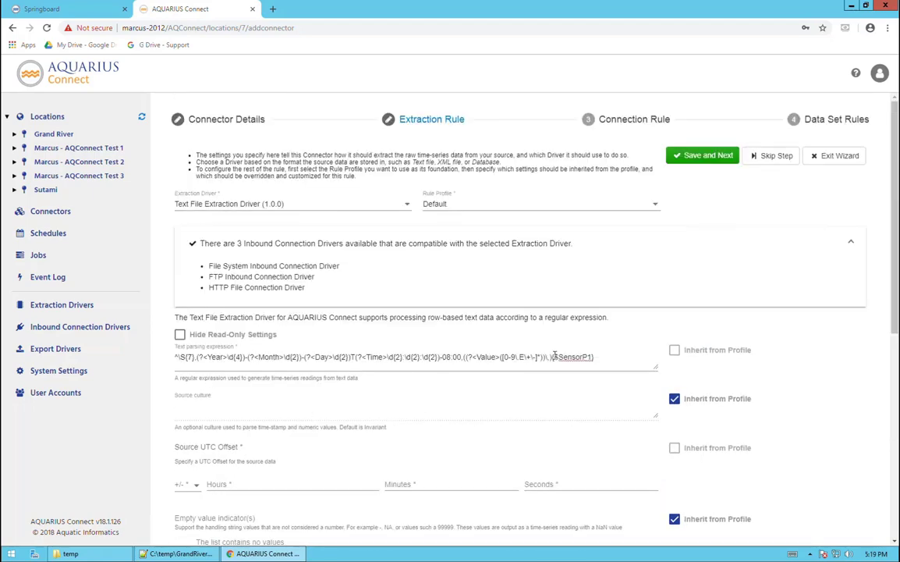
# After the save flags the missing offset, enter 8 in the Source UTC Offset hours field
pyautogui.click(718, 157)
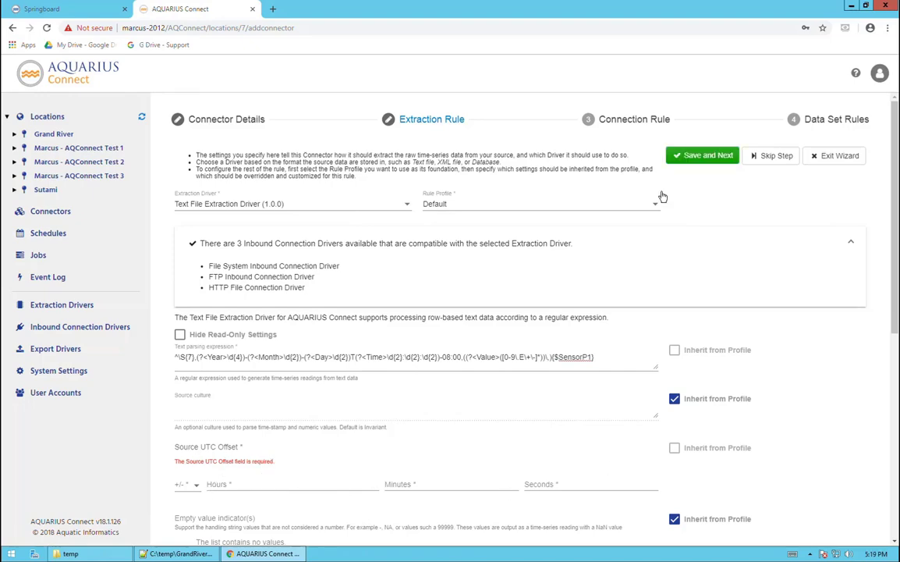
pyautogui.scroll(-2, 232, 379)
pyautogui.click(232, 378)
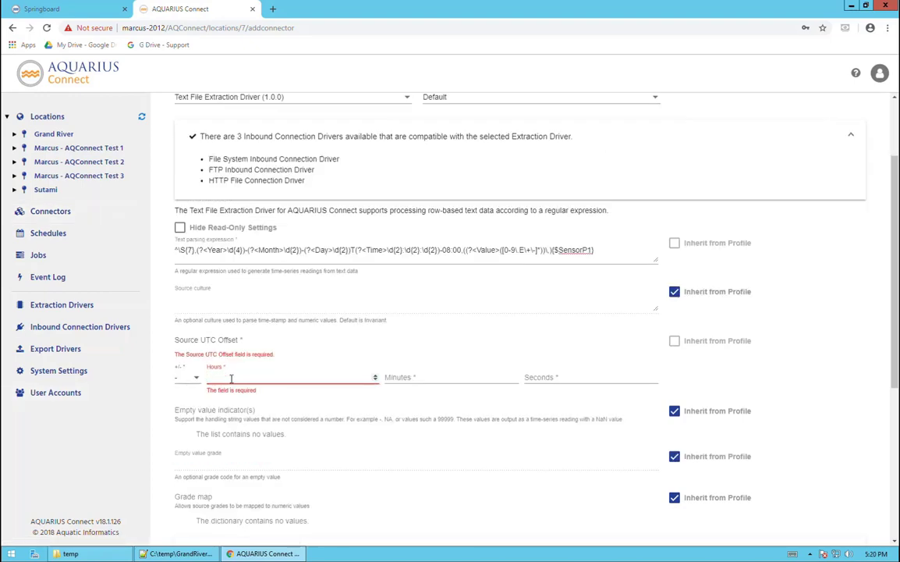
pyautogui.write('8')
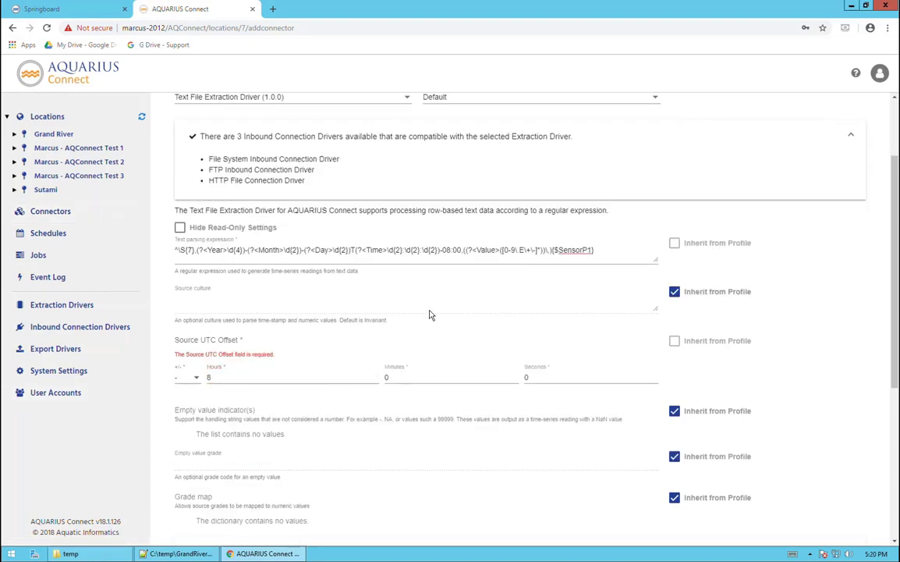
pyautogui.scroll(2, 642, 273)
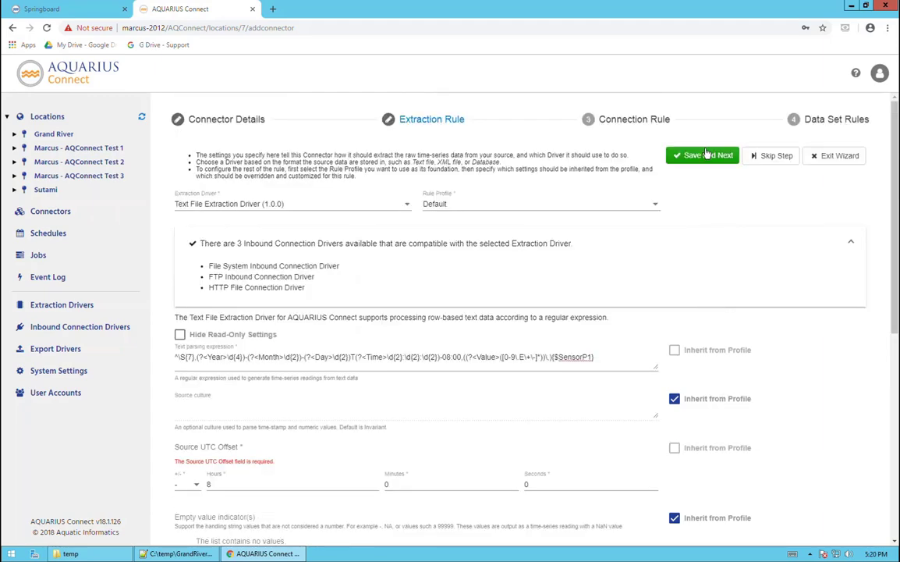
# Save the extraction rule and choose File System Inbound Connection Driver with the Default rule profile
pyautogui.click(708, 153)
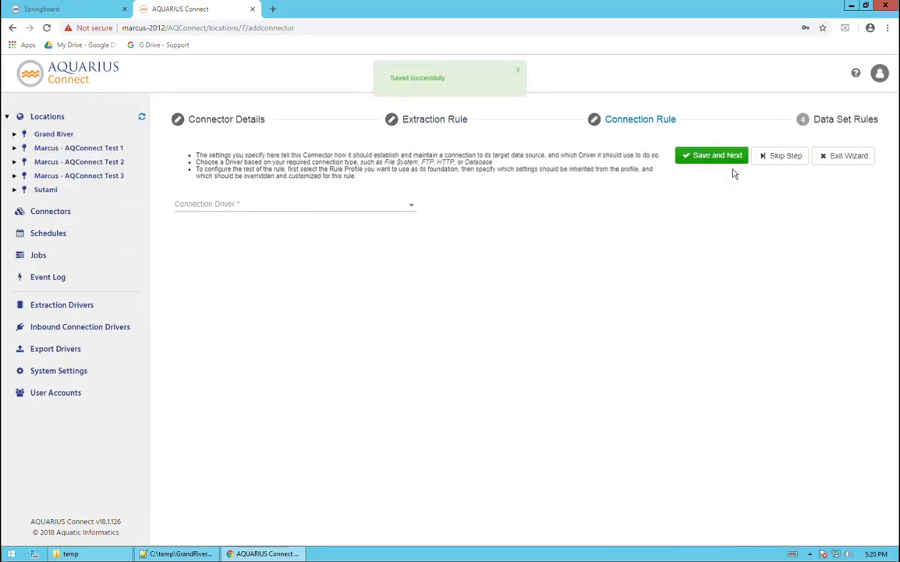
pyautogui.click(413, 209)
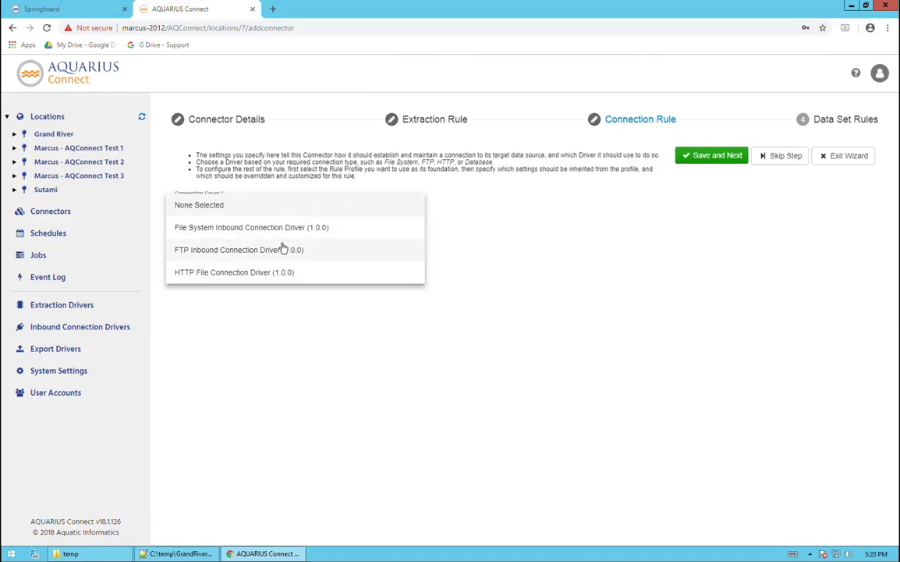
pyautogui.click(202, 229)
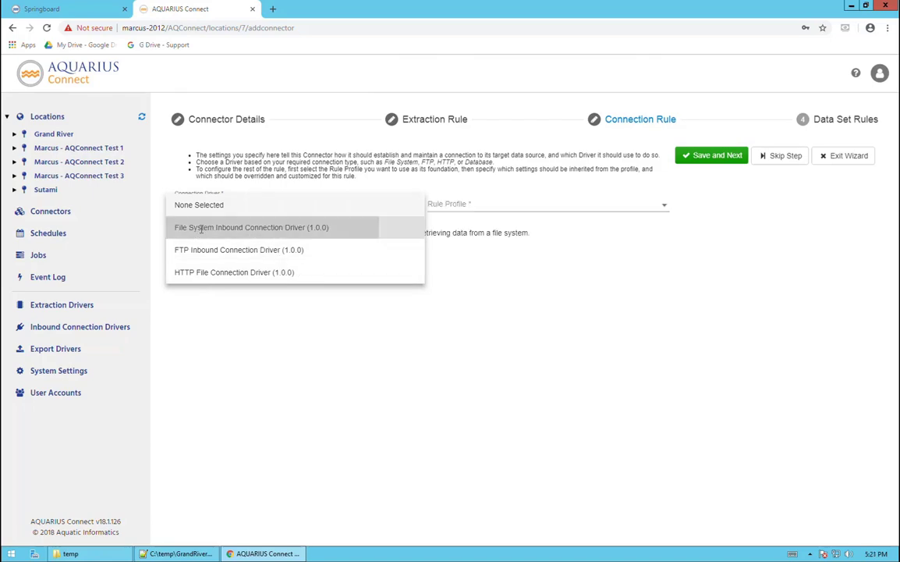
pyautogui.click(663, 205)
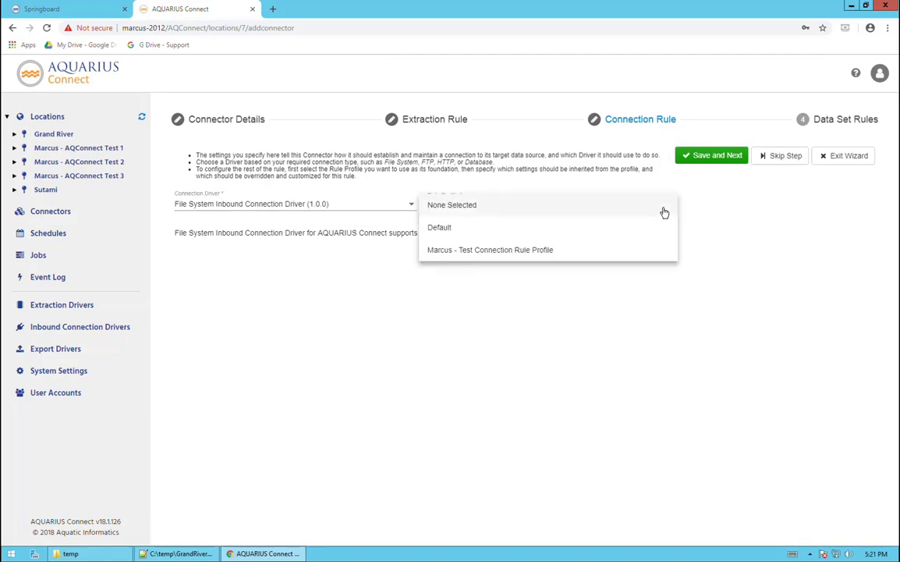
pyautogui.click(499, 228)
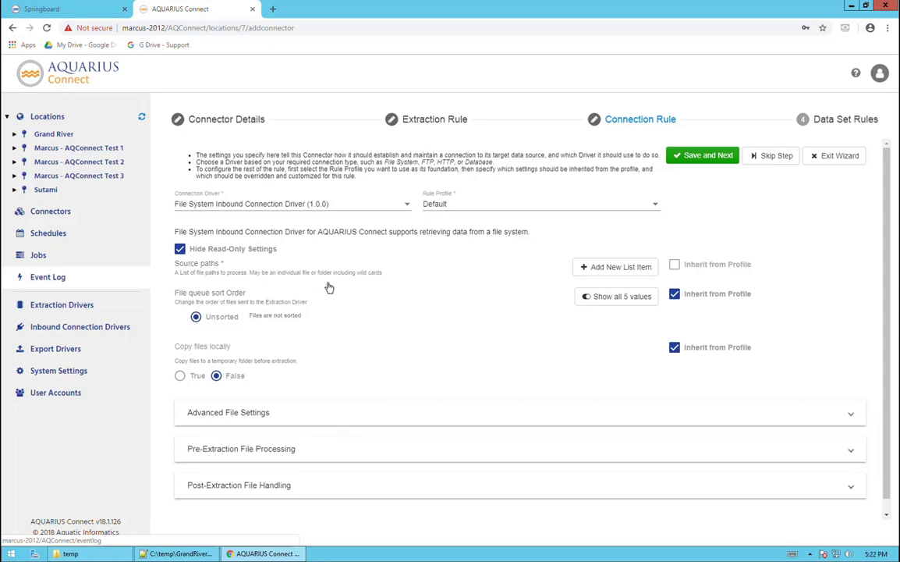
# Add a new source path entry, then go to File Explorer to find the data folder
pyautogui.click(621, 267)
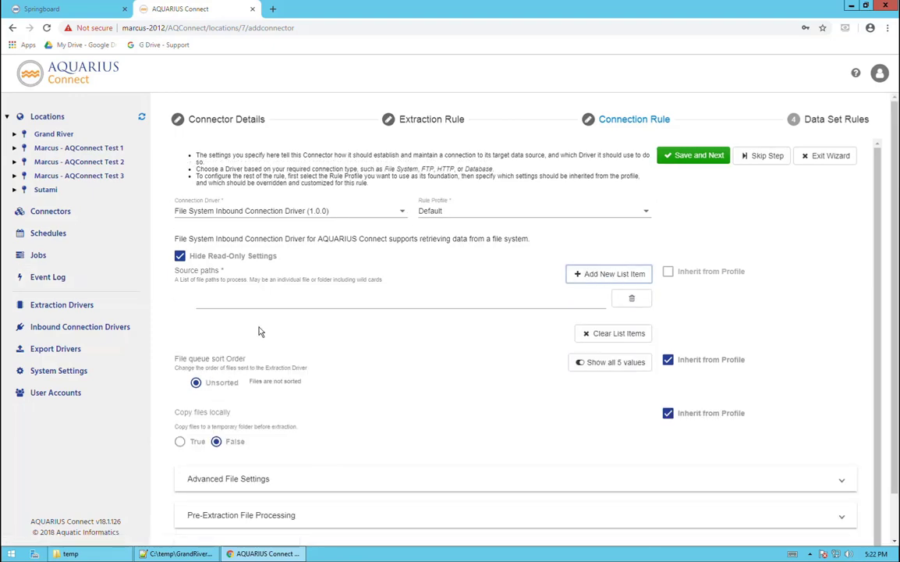
pyautogui.click(222, 303)
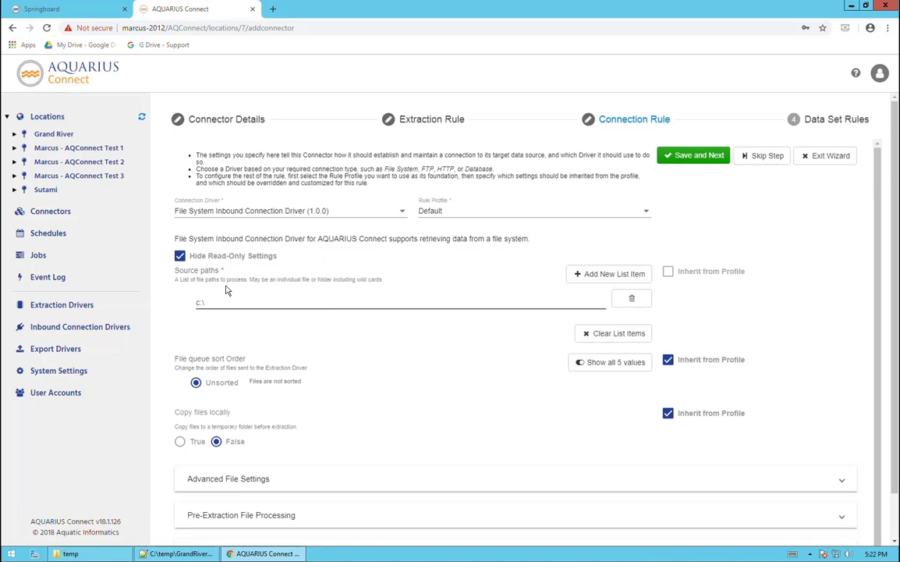
pyautogui.click(70, 553)
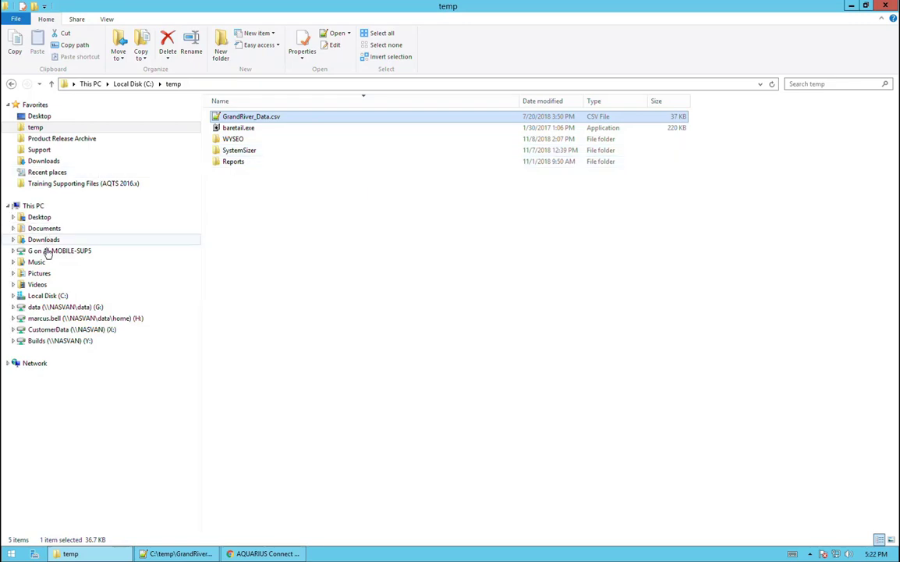
# Open C:\AQConnect_Data_Example in File Explorer and copy its full path
pyautogui.click(49, 296)
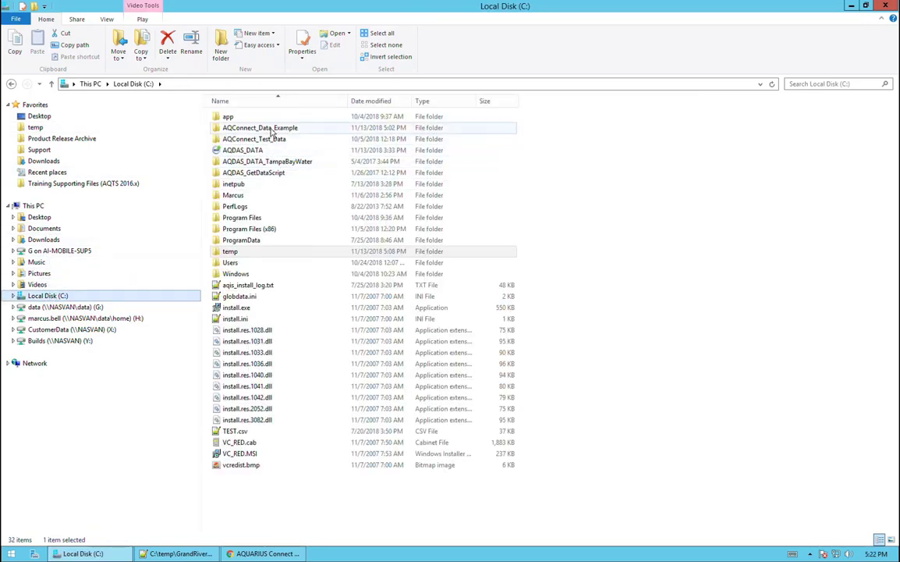
pyautogui.click(272, 130)
pyautogui.doubleClick(272, 129)
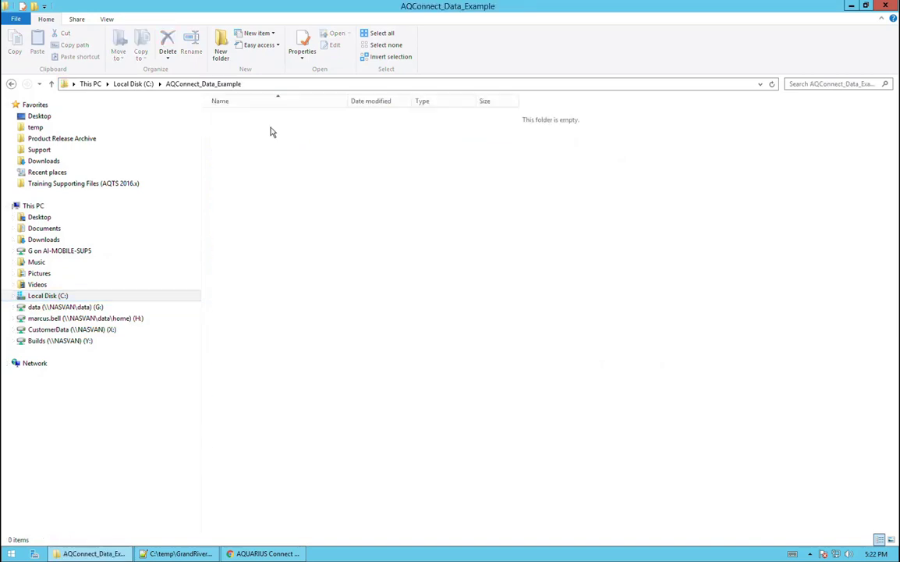
pyautogui.click(277, 84)
pyautogui.hotkey('ctrl', 'c')
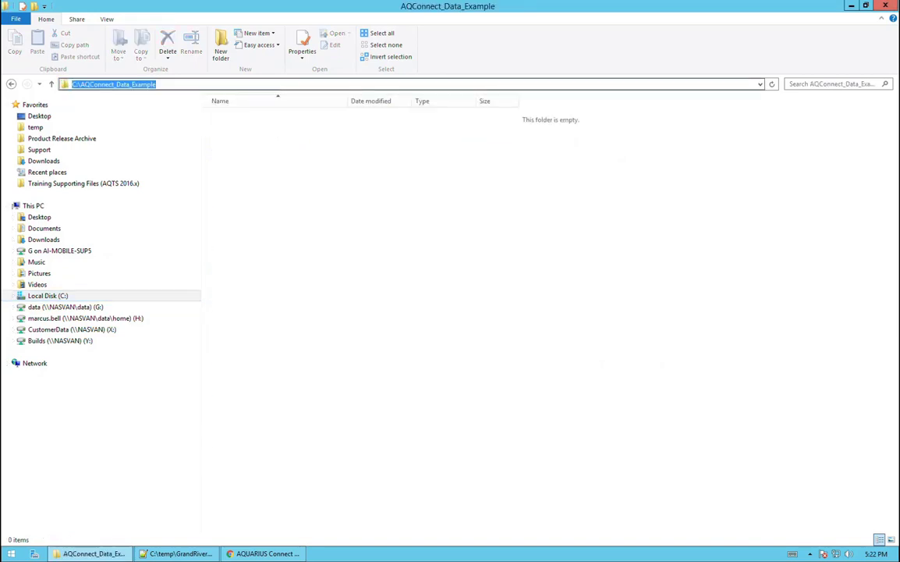
pyautogui.hotkey('alt', 'Tab')
# Replace the source path with C:\AQConnect_Data_Example and review the connection rule settings
pyautogui.click(233, 303)
pyautogui.hotkey('ctrl', 'a')
pyautogui.hotkey('ctrl', 'v')
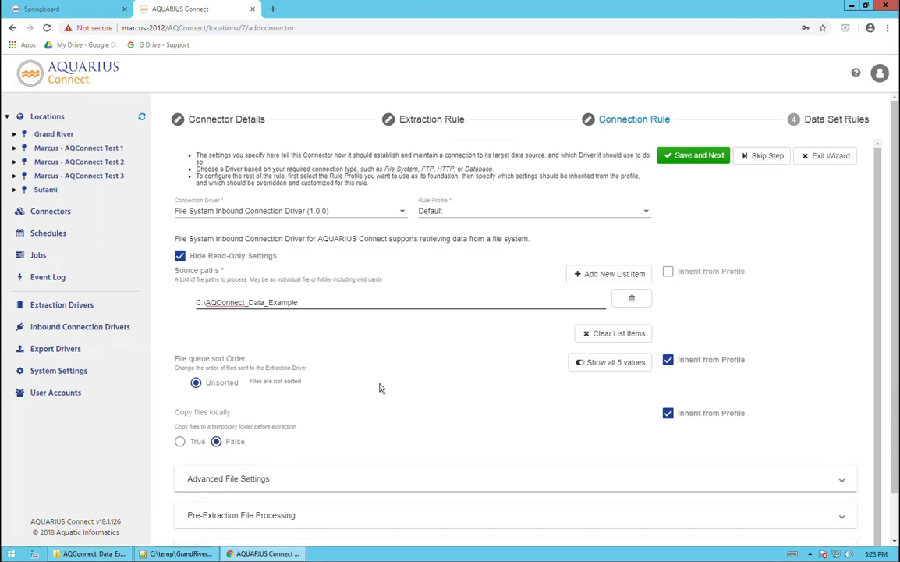
pyautogui.scroll(-1, 340, 400)
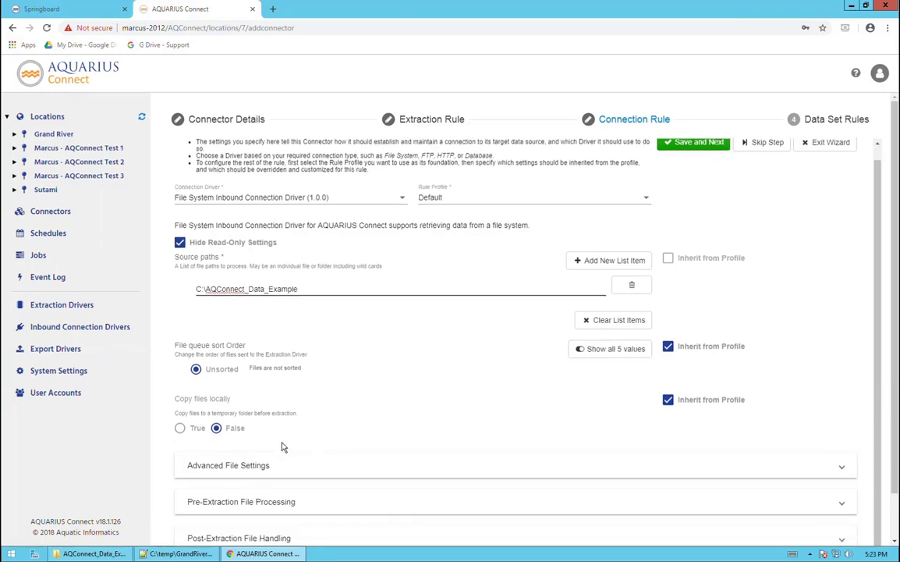
pyautogui.scroll(-1, 243, 530)
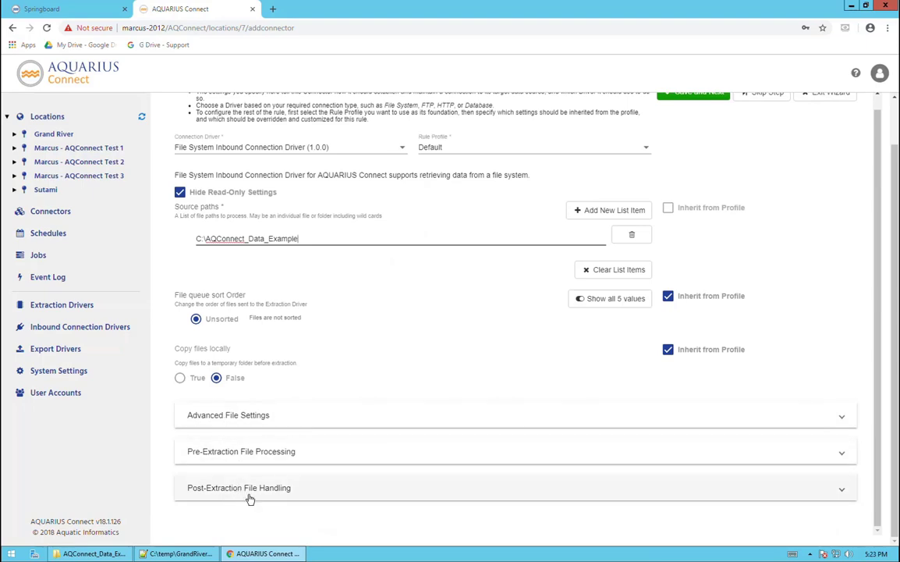
pyautogui.scroll(2, 530, 362)
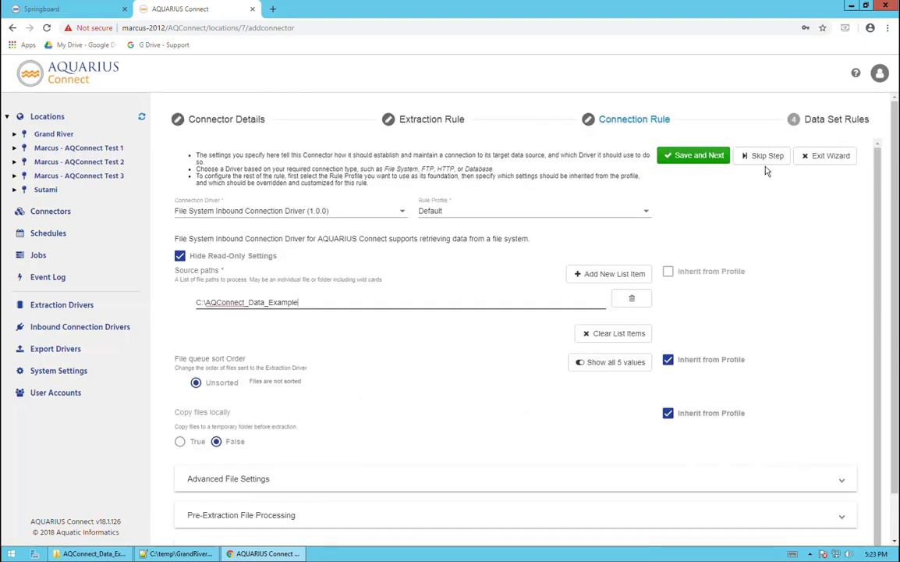
# Save the Grand River connection rule and move on to the Data Set Rules step
pyautogui.click(704, 159)
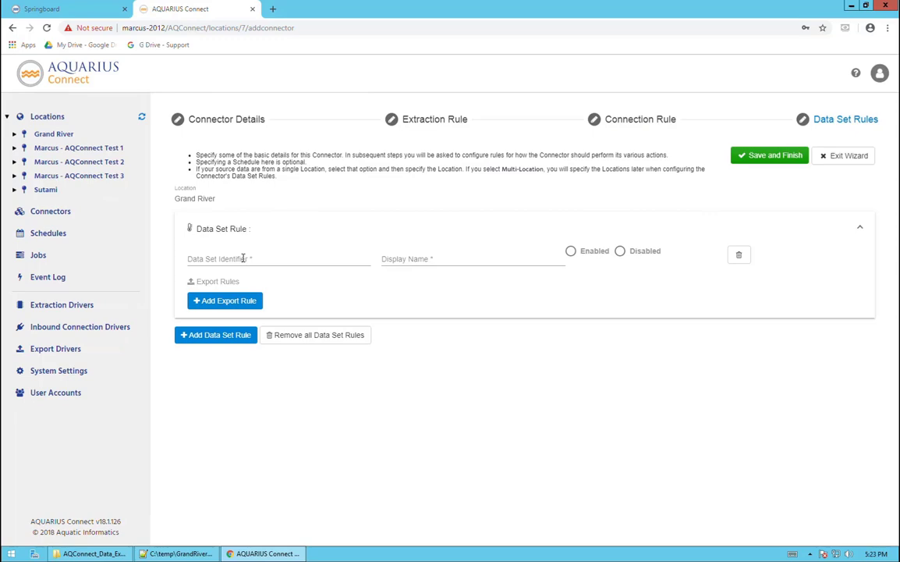
pyautogui.click(181, 553)
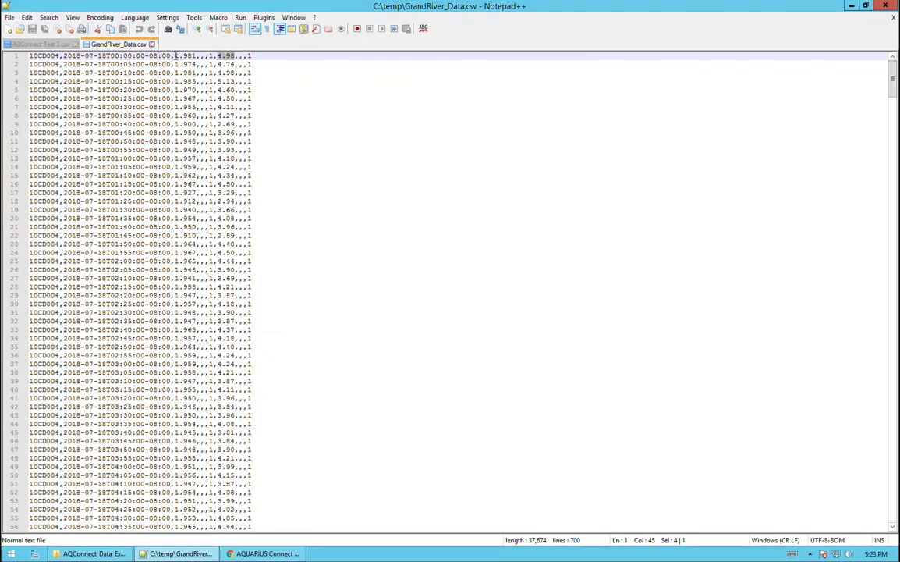
pyautogui.moveTo(175, 56); pyautogui.dragTo(235, 57)
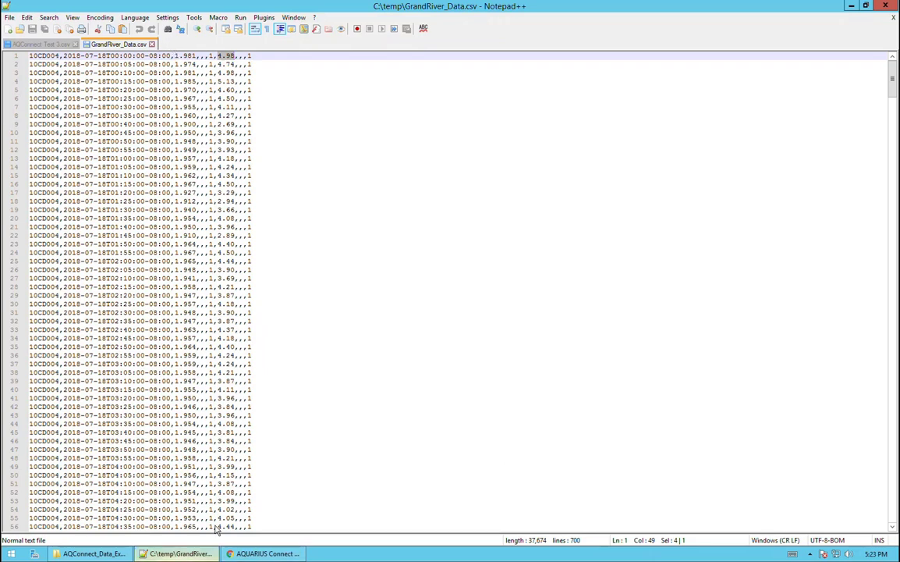
pyautogui.click(263, 553)
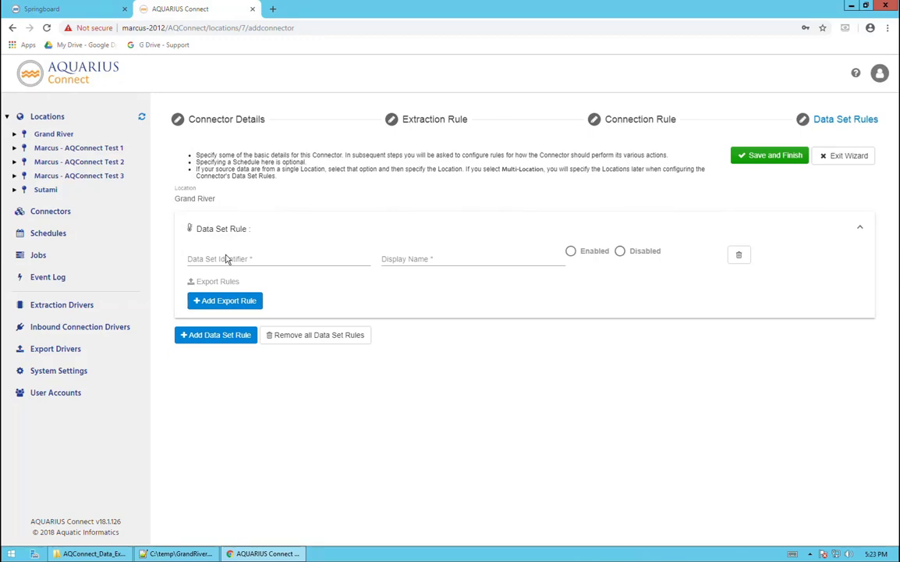
# Check the Data Set Identifier dropdown, which offers no existing data sets
pyautogui.click(251, 259)
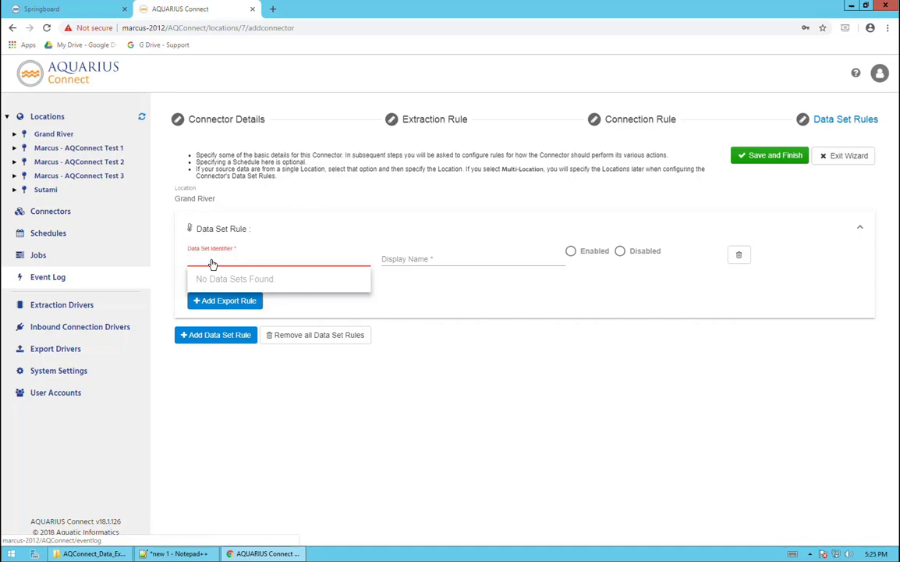
# Copy the first GrandRiver_Data.csv row onto line 2 of the new 1 notes
pyautogui.click(191, 552)
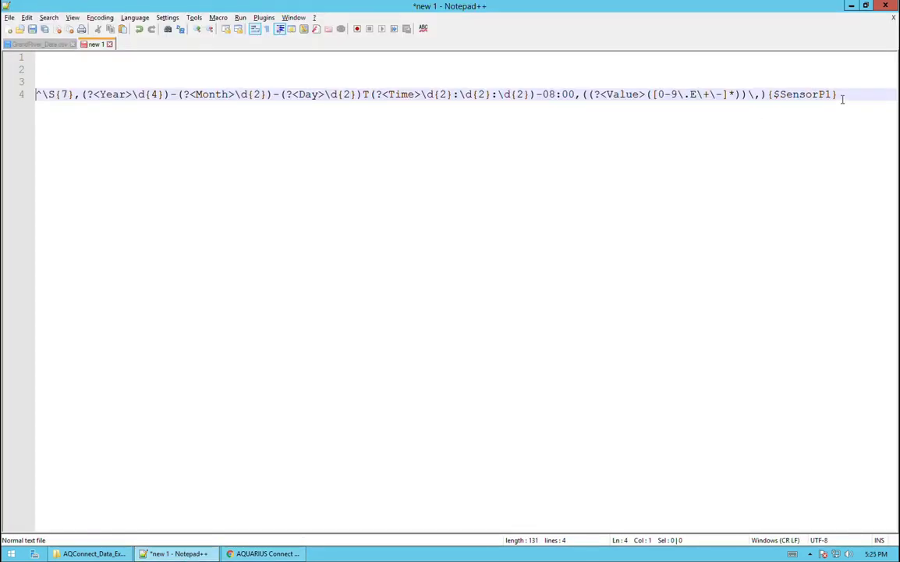
pyautogui.moveTo(768, 94); pyautogui.dragTo(31, 95)
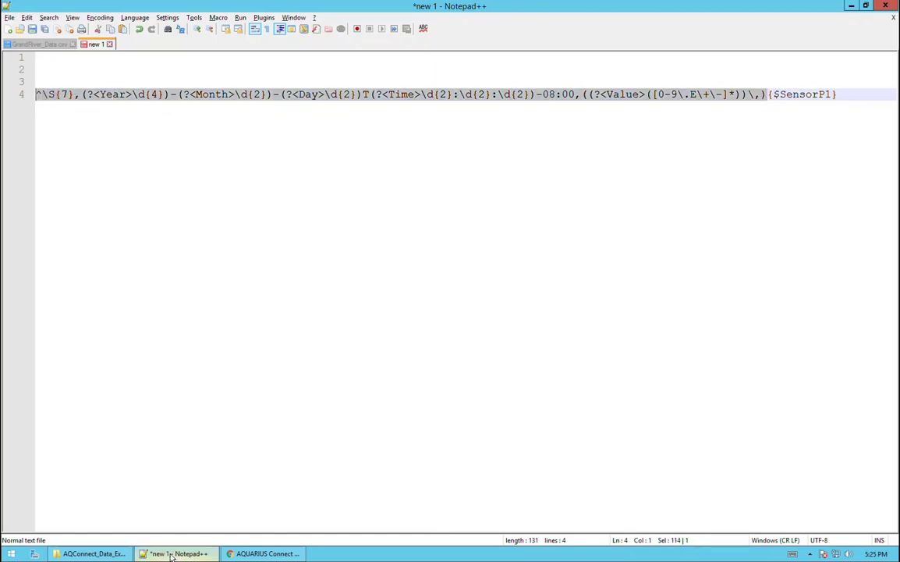
pyautogui.moveTo(172, 556)
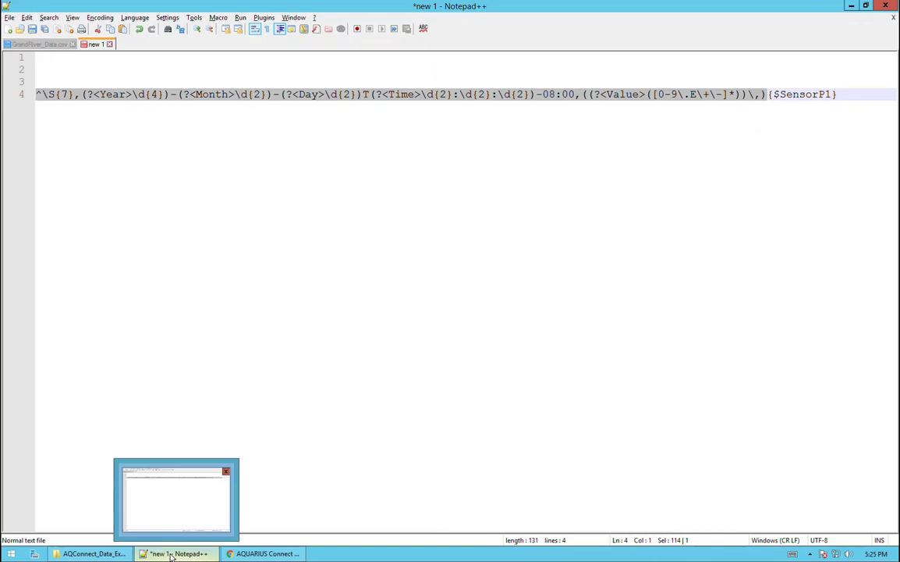
pyautogui.click(50, 44)
pyautogui.moveTo(369, 57); pyautogui.dragTo(35, 57)
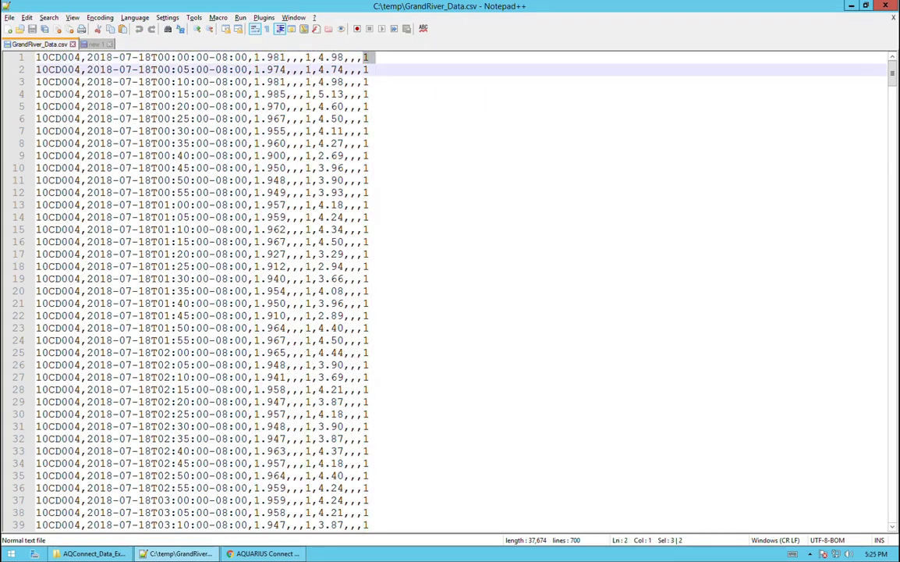
pyautogui.hotkey('ctrl', 'c')
pyautogui.click(88, 44)
pyautogui.click(137, 69)
pyautogui.hotkey('ctrl', 'v')
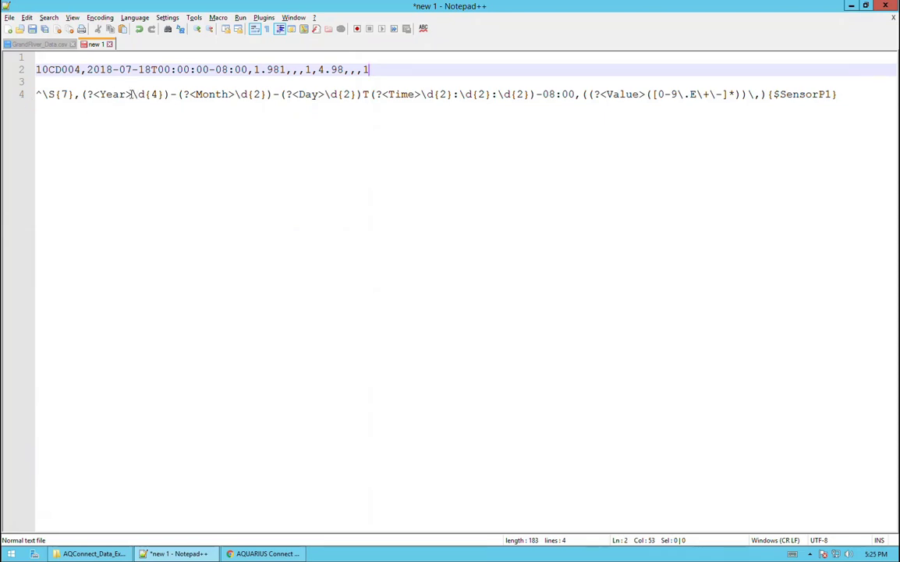
# Compare the regex's Year and Value groups against the sample row's date, time and values
pyautogui.moveTo(131, 93); pyautogui.dragTo(94, 94)
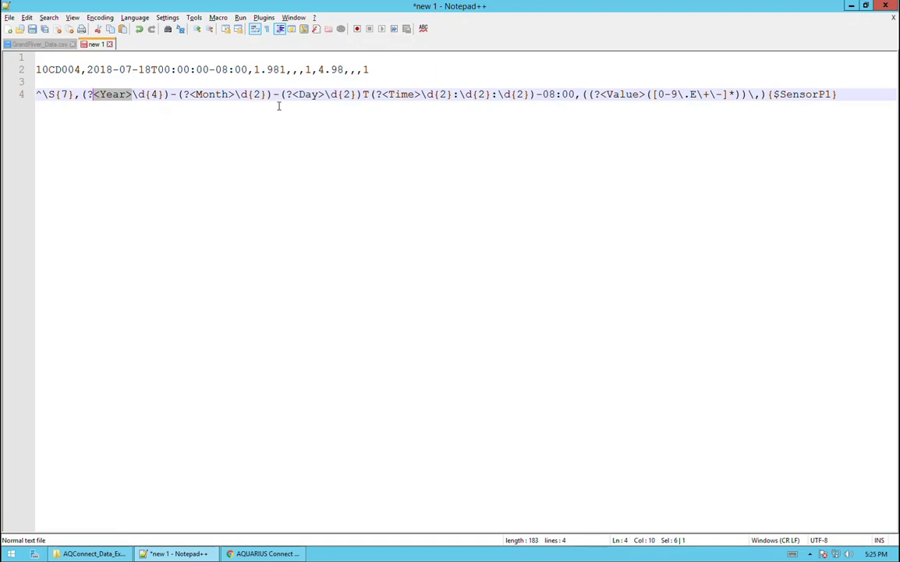
pyautogui.click(144, 69)
pyautogui.moveTo(150, 70); pyautogui.dragTo(139, 70)
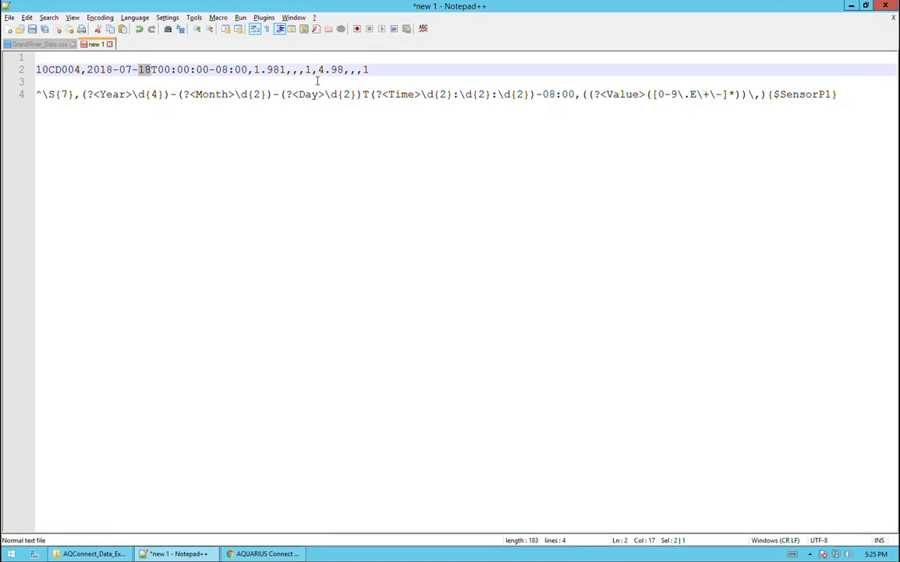
pyautogui.click(159, 70)
pyautogui.moveTo(160, 70); pyautogui.dragTo(248, 69)
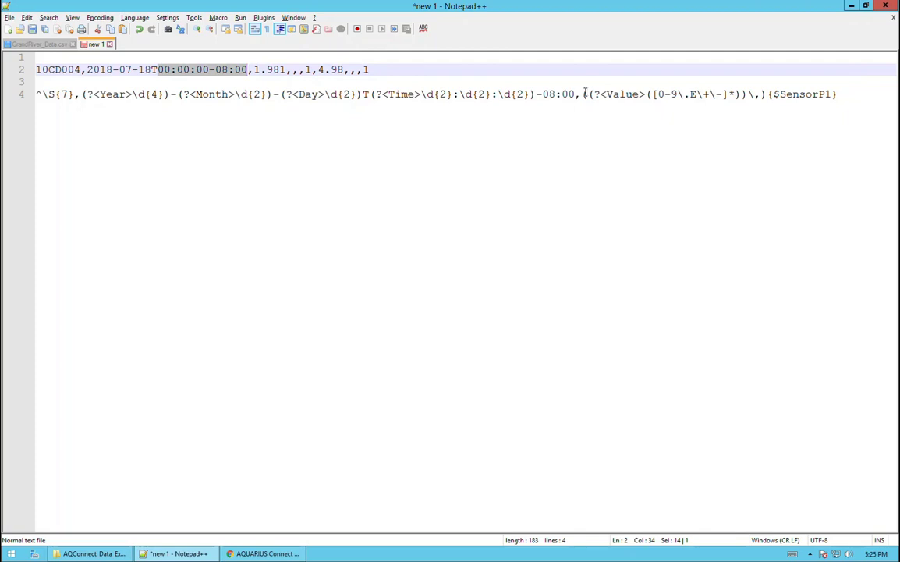
pyautogui.moveTo(584, 94); pyautogui.dragTo(606, 94)
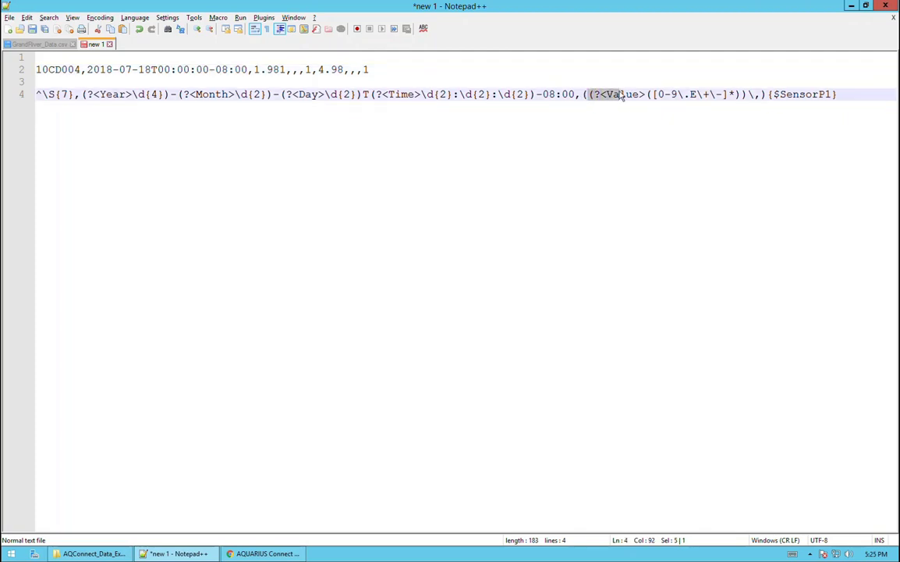
pyautogui.doubleClick(624, 94)
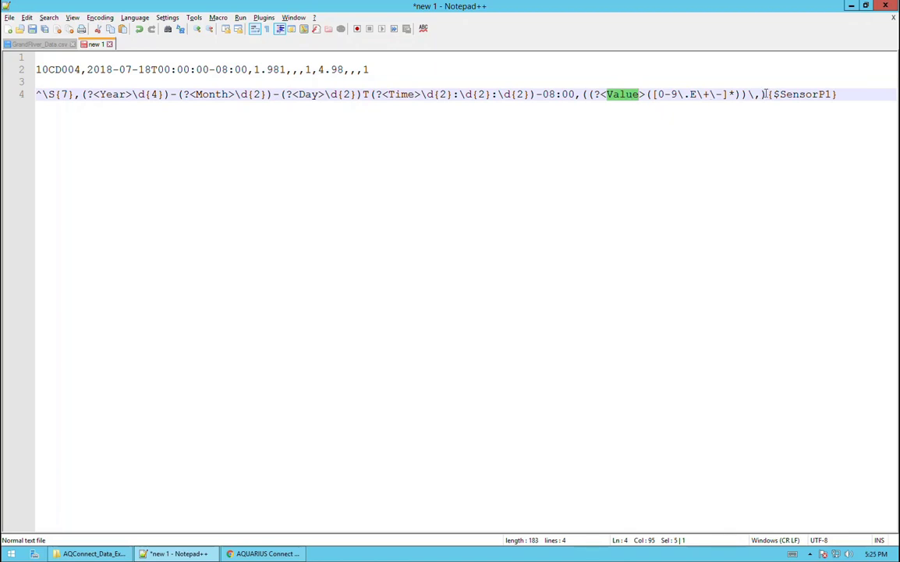
pyautogui.moveTo(764, 93); pyautogui.dragTo(586, 94)
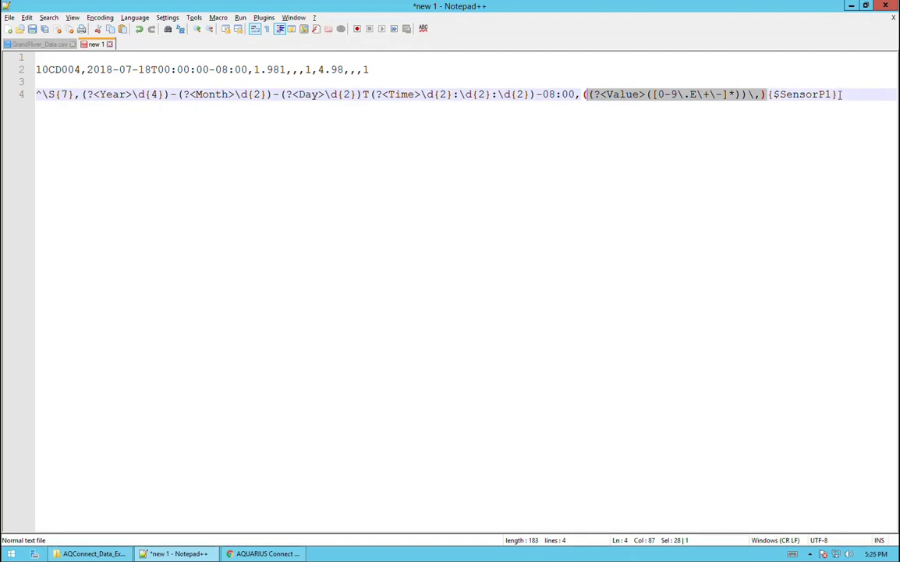
pyautogui.hotkey('alt', 'Tab')
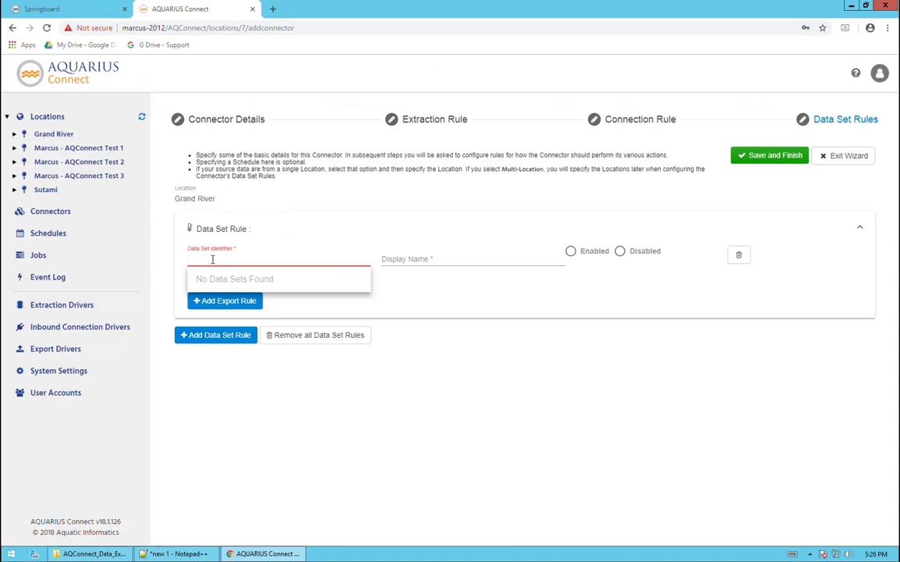
# Give the Grand River data set rule identifier 1 and display name stage
pyautogui.write('1')
pyautogui.doubleClick(398, 255)
pyautogui.write('stage')
pyautogui.hotkey('alt', 'Tab')
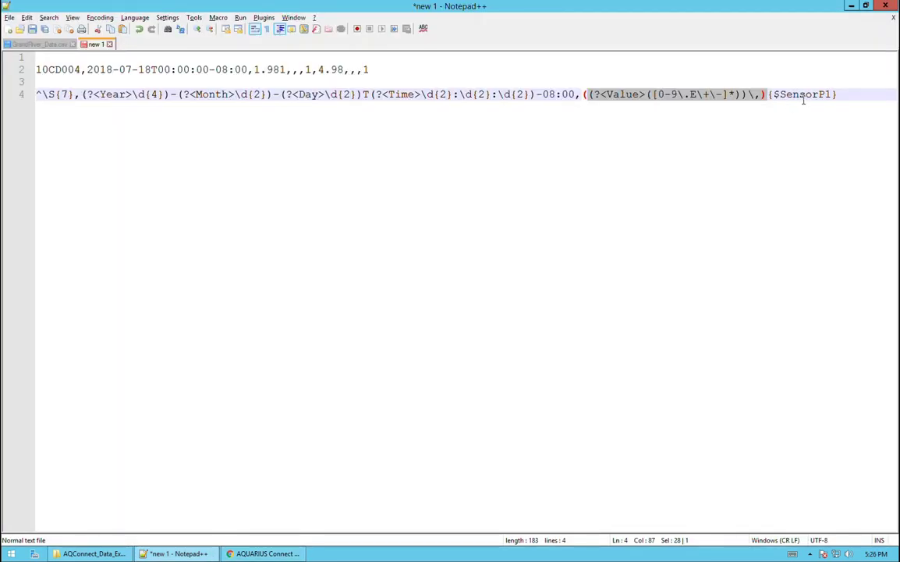
pyautogui.hotkey('alt', 'Tab')
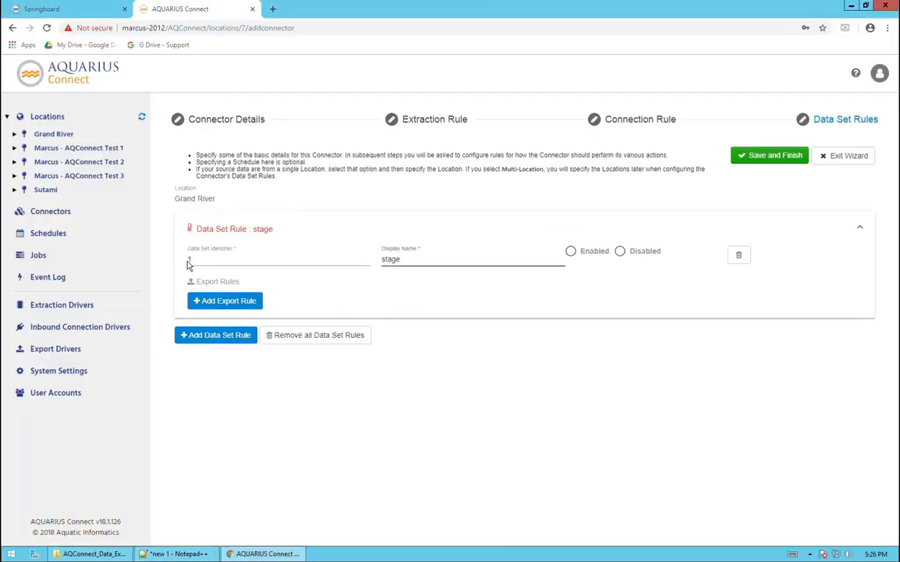
# Replace the {$SensorP1} placeholder at the end of the regex with a literal test count
pyautogui.hotkey('alt', 'Tab')
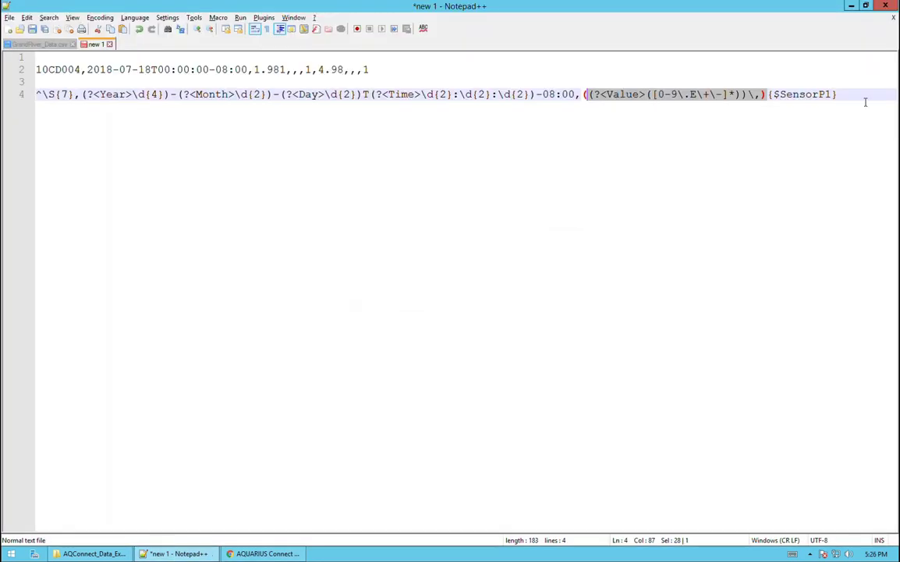
pyautogui.moveTo(852, 94); pyautogui.dragTo(769, 94)
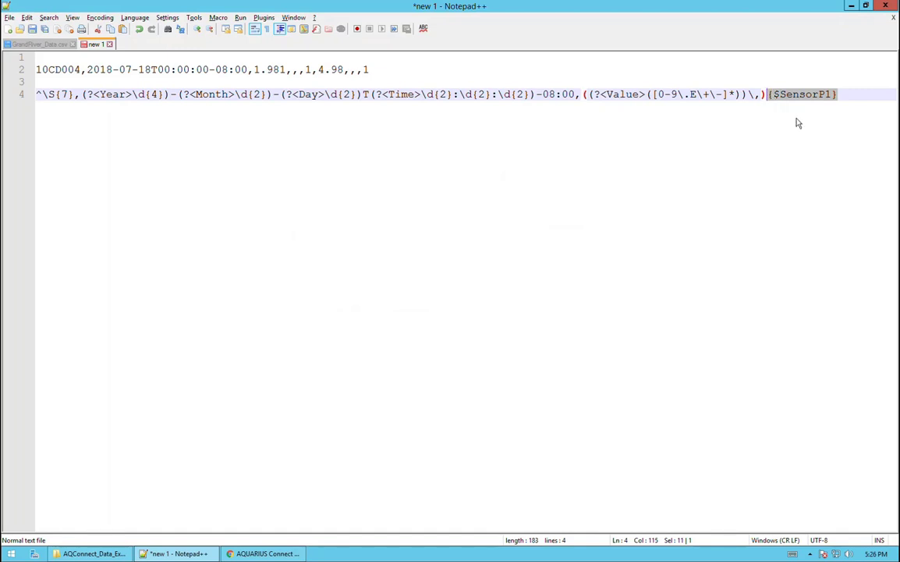
pyautogui.write('1')
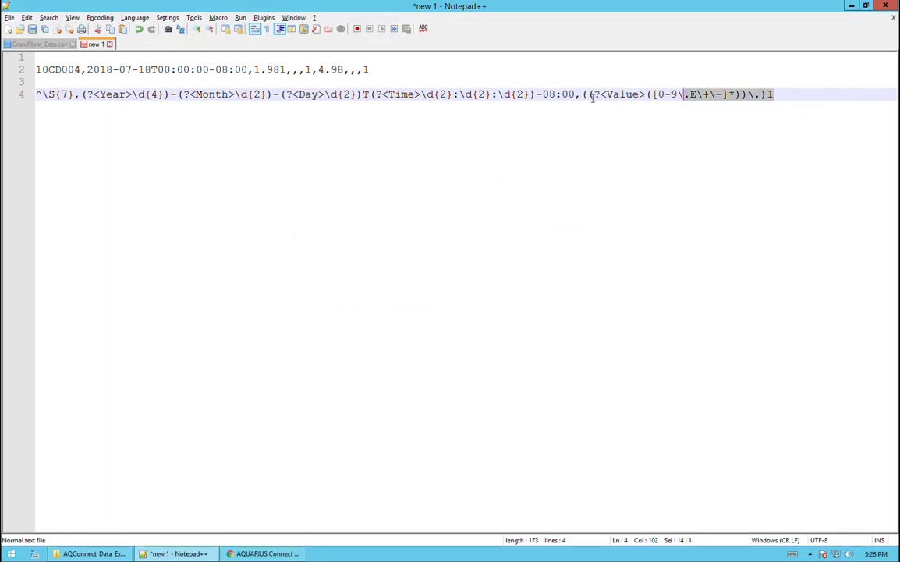
pyautogui.moveTo(785, 94); pyautogui.dragTo(66, 103)
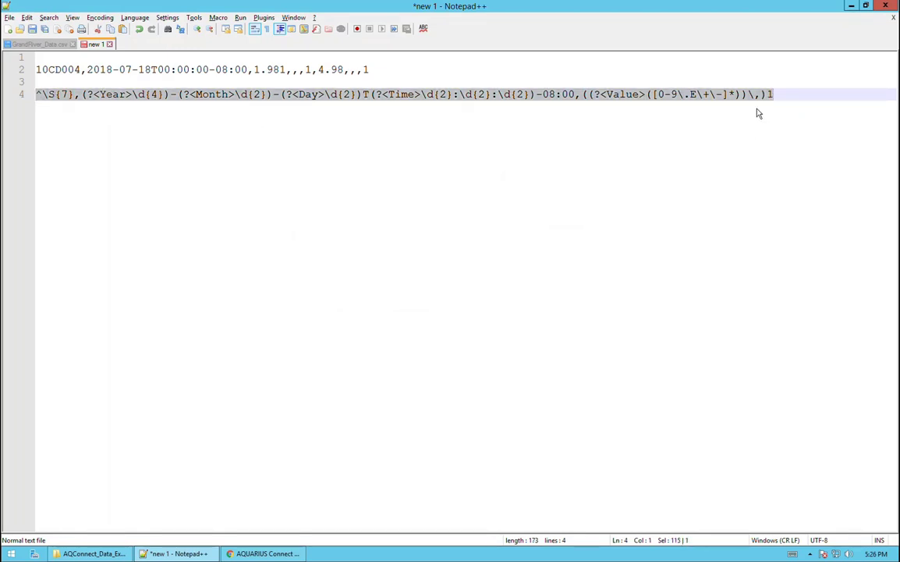
pyautogui.moveTo(774, 94); pyautogui.dragTo(769, 94)
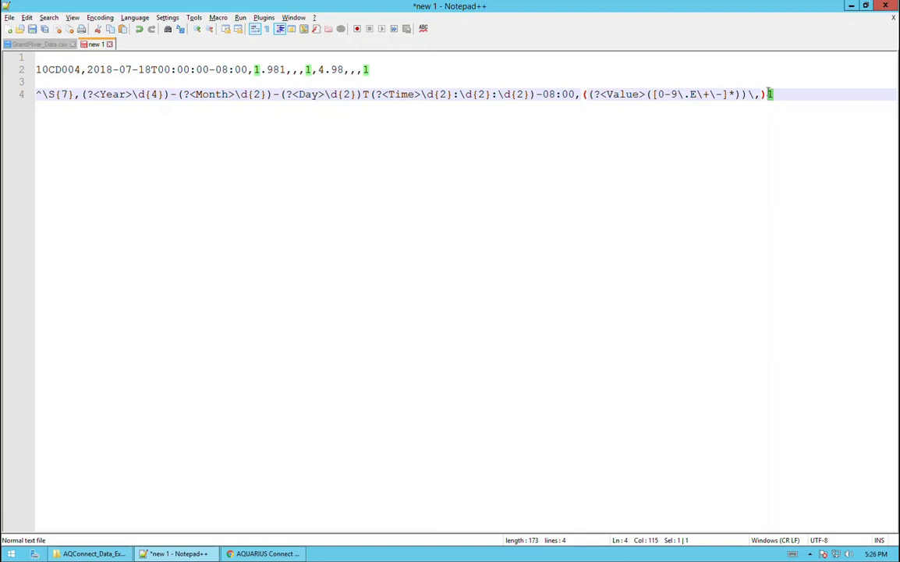
pyautogui.write('12')
pyautogui.press('BackSpace')
pyautogui.press('BackSpace')
pyautogui.write('2')
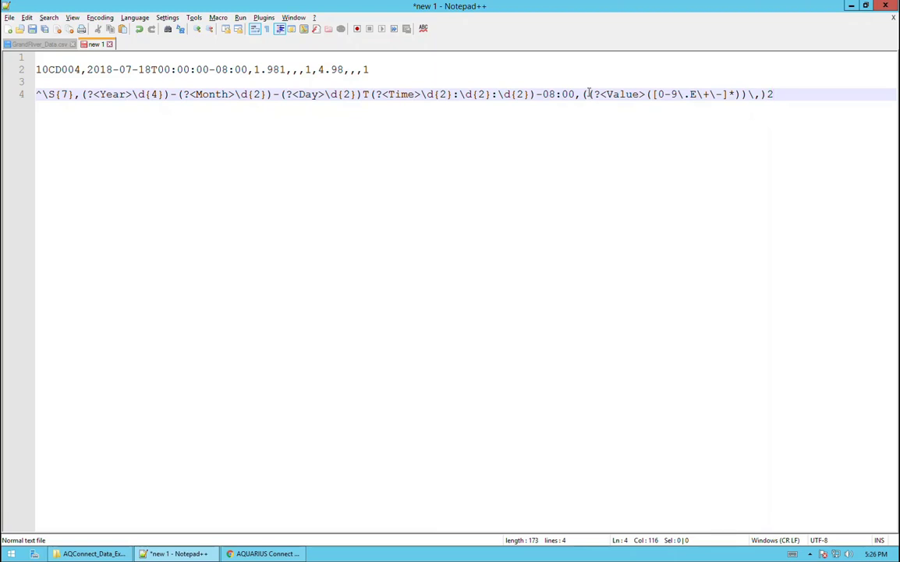
pyautogui.moveTo(589, 95); pyautogui.dragTo(741, 95)
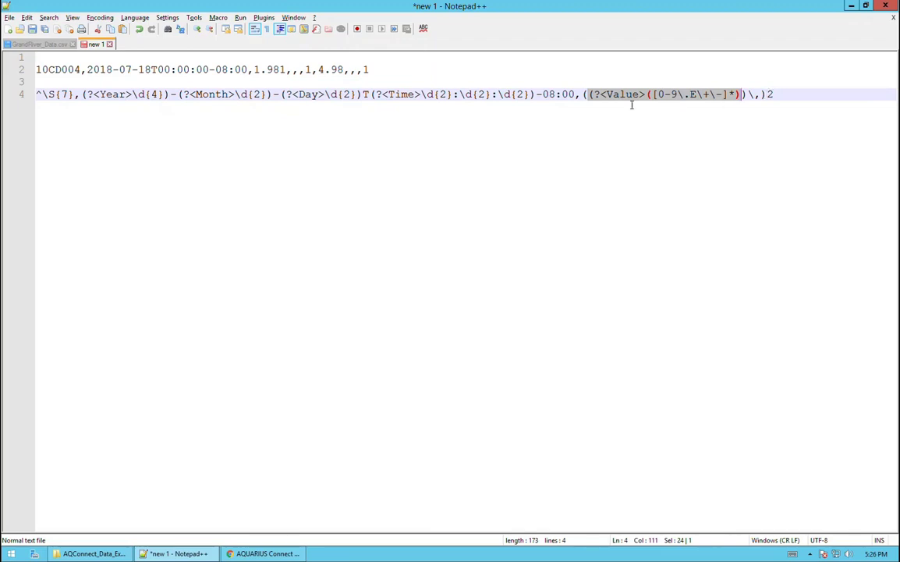
pyautogui.hotkey('alt', 'Tab')
pyautogui.hotkey('alt', 'Tab')
# Match the regex prefix to the sample's station and timestamp fields, setting the trailing count to 1
pyautogui.moveTo(368, 70); pyautogui.dragTo(45, 61)
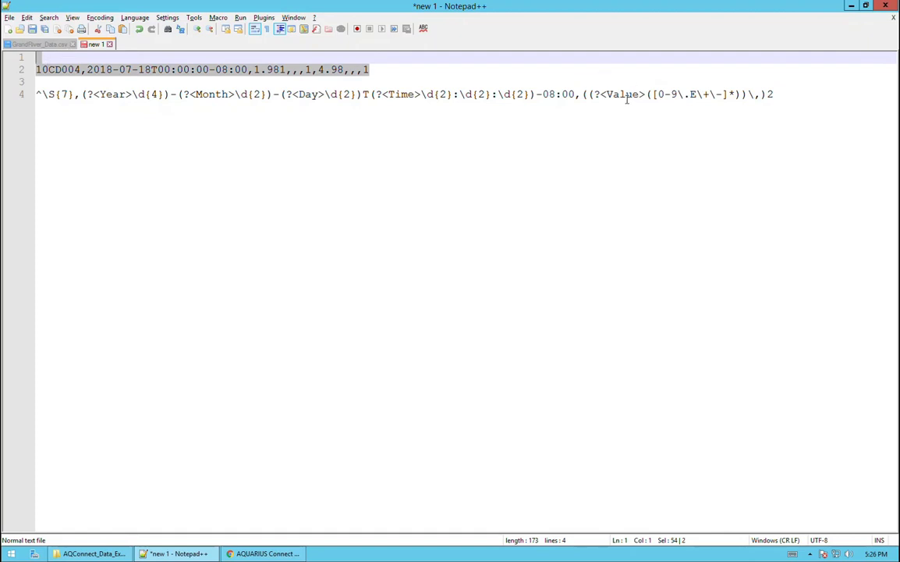
pyautogui.moveTo(587, 94); pyautogui.dragTo(36, 94)
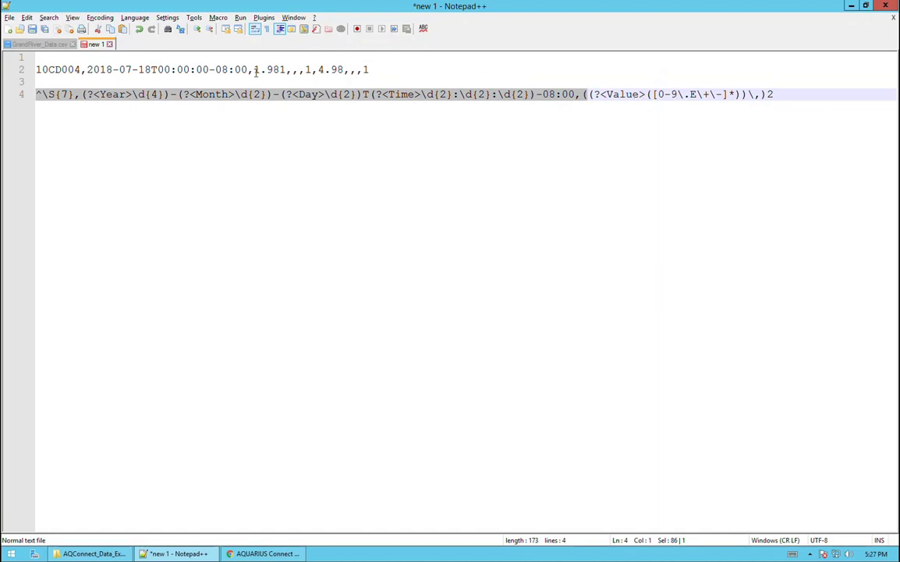
pyautogui.moveTo(253, 69); pyautogui.dragTo(29, 73)
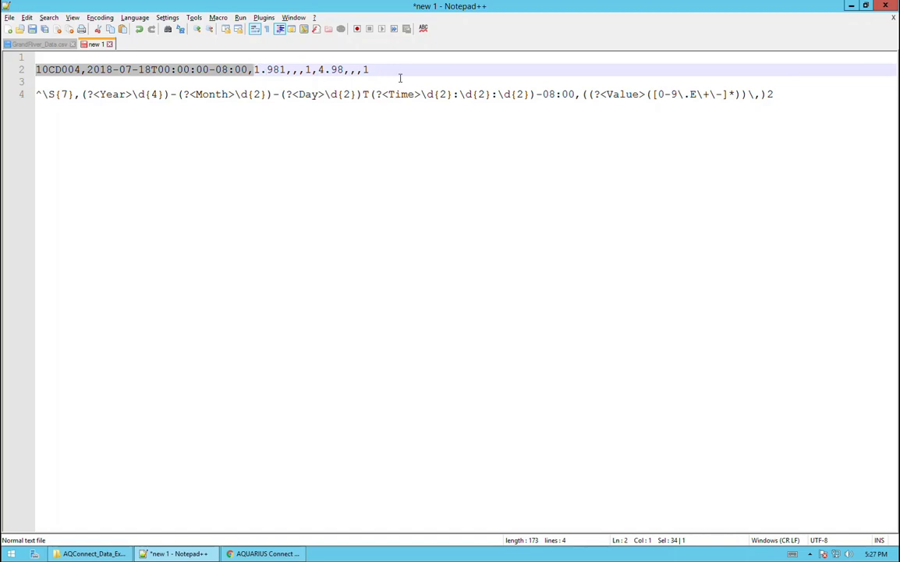
pyautogui.click(787, 92)
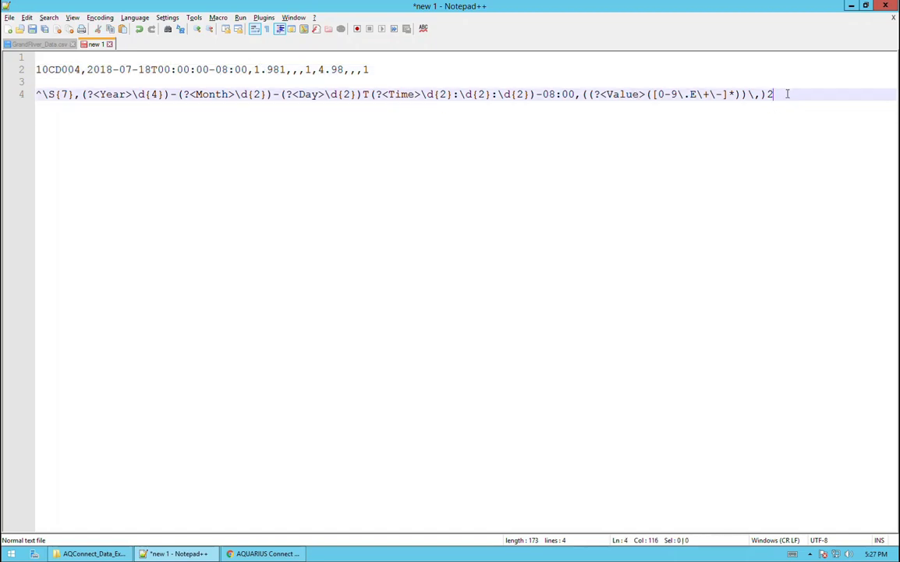
pyautogui.press('BackSpace')
pyautogui.write('1')
# Check the sample values 1.981 and 4.98 and end the value group with {5}
pyautogui.moveTo(285, 69); pyautogui.dragTo(256, 68)
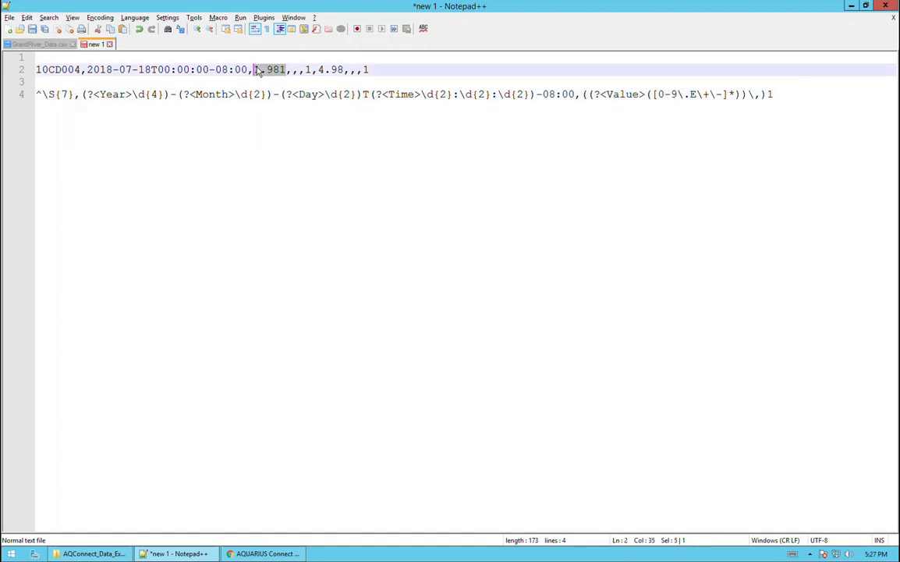
pyautogui.click(783, 94)
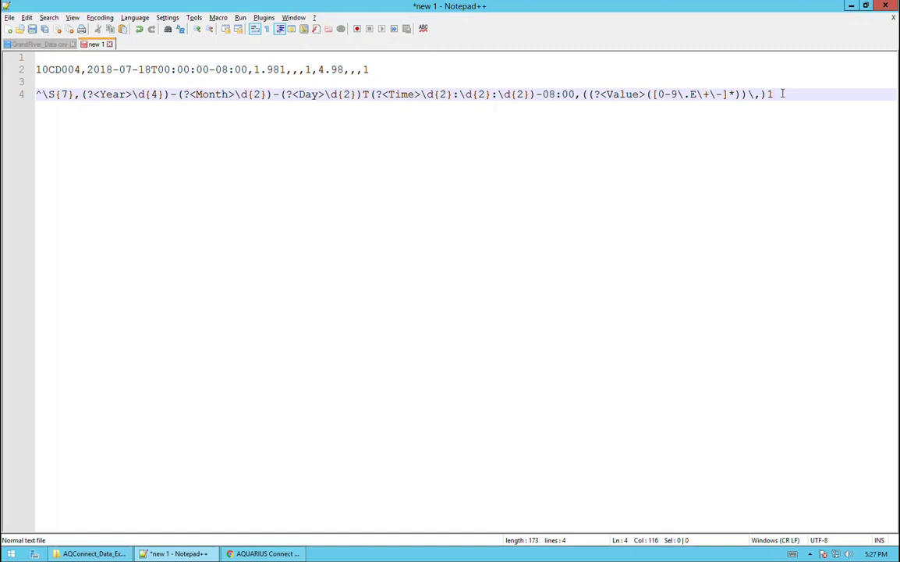
pyautogui.press('BackSpace')
pyautogui.write('5')
pyautogui.moveTo(254, 68); pyautogui.dragTo(285, 68)
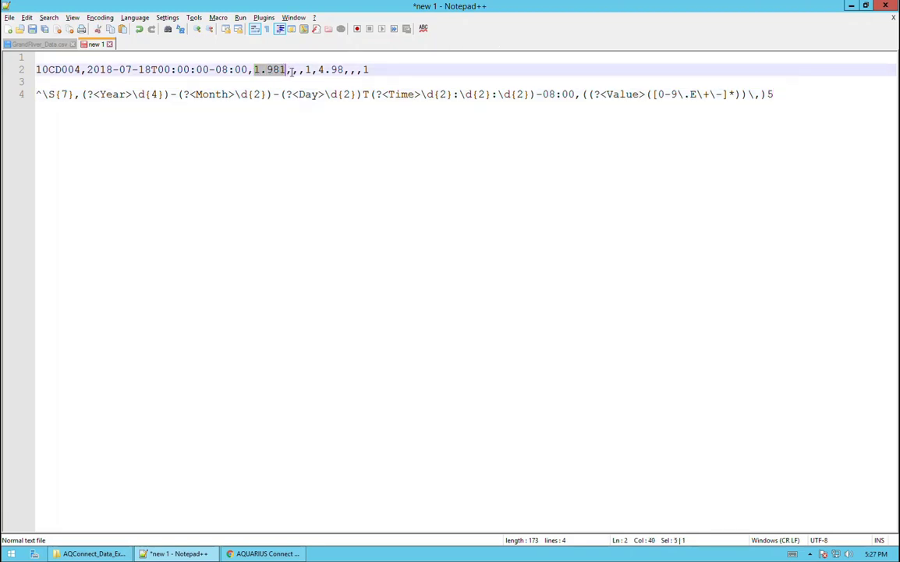
pyautogui.click(293, 69)
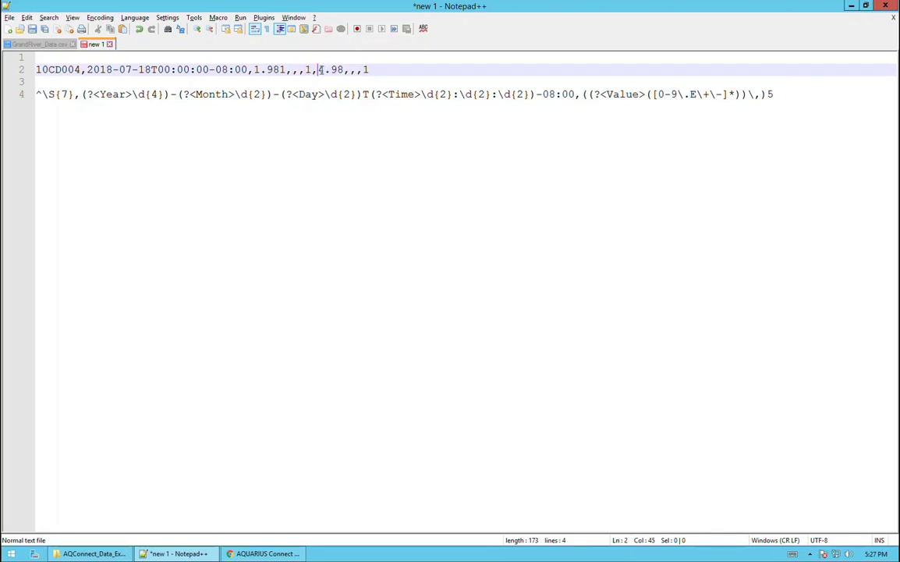
pyautogui.moveTo(319, 69); pyautogui.dragTo(343, 69)
pyautogui.click(777, 94)
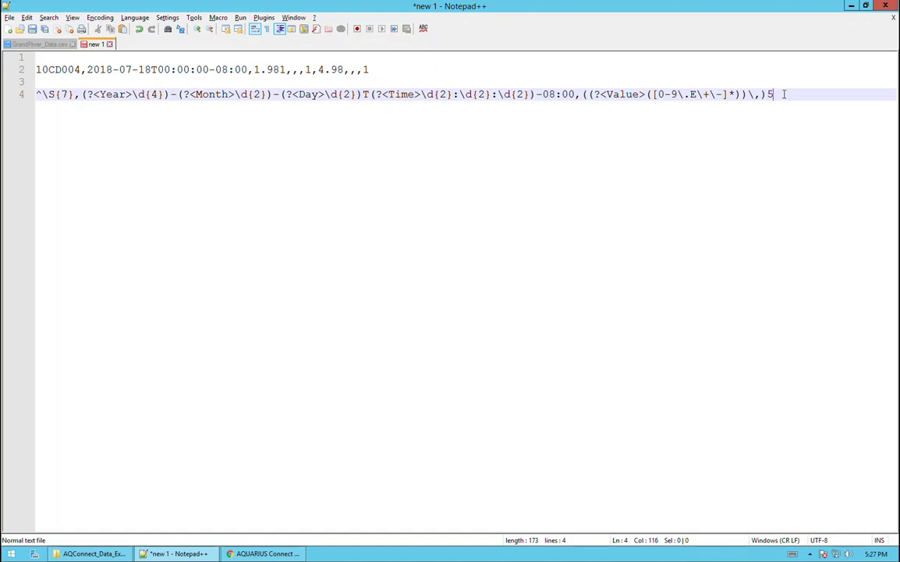
pyautogui.press('BackSpace')
pyautogui.write('{5}')
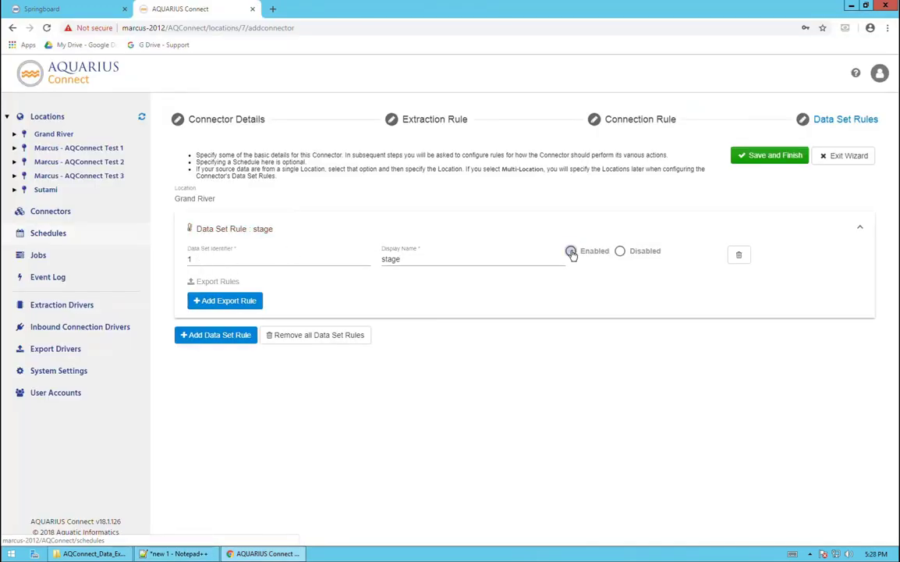
# Enable the stage rule and add an enabled Time-Series export rule: Default profile, parameter stage, label logger
pyautogui.click(571, 252)
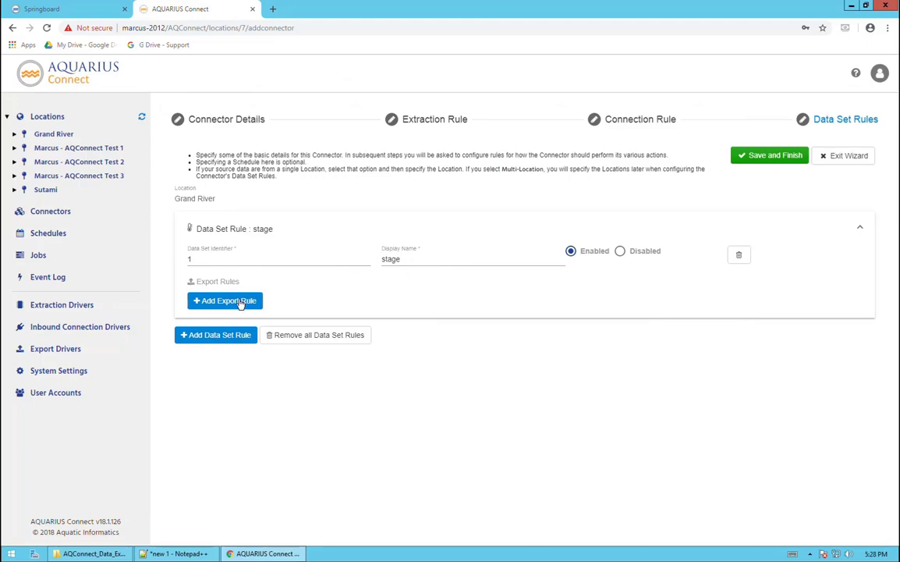
pyautogui.click(231, 301)
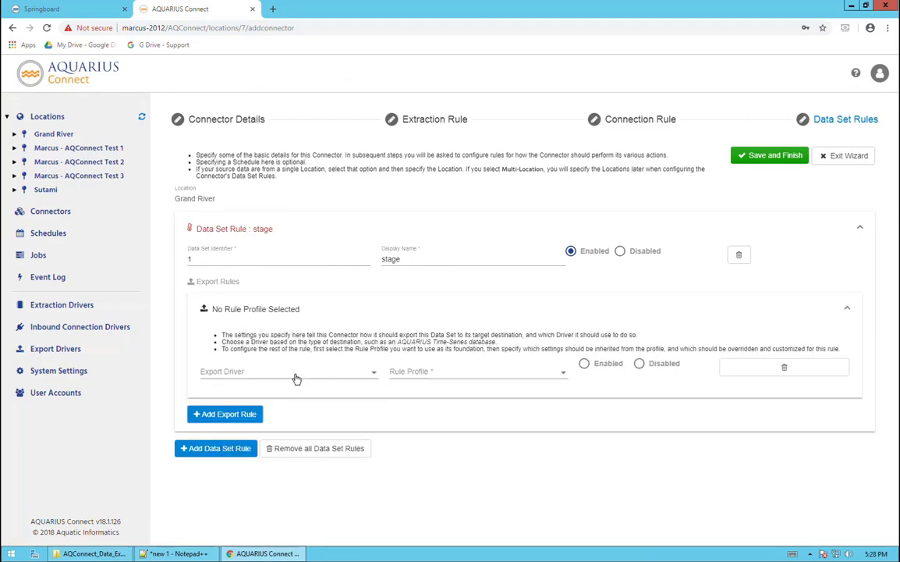
pyautogui.click(272, 371)
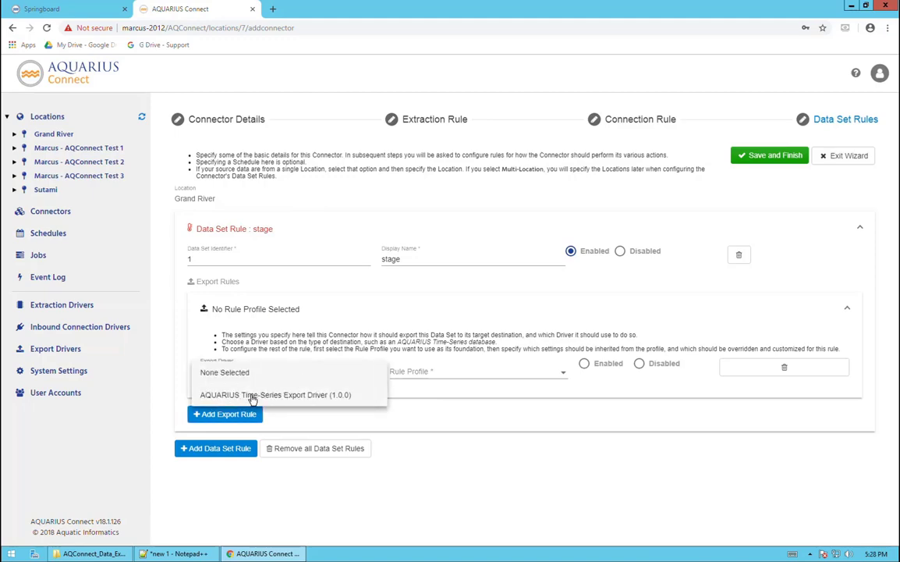
pyautogui.click(251, 395)
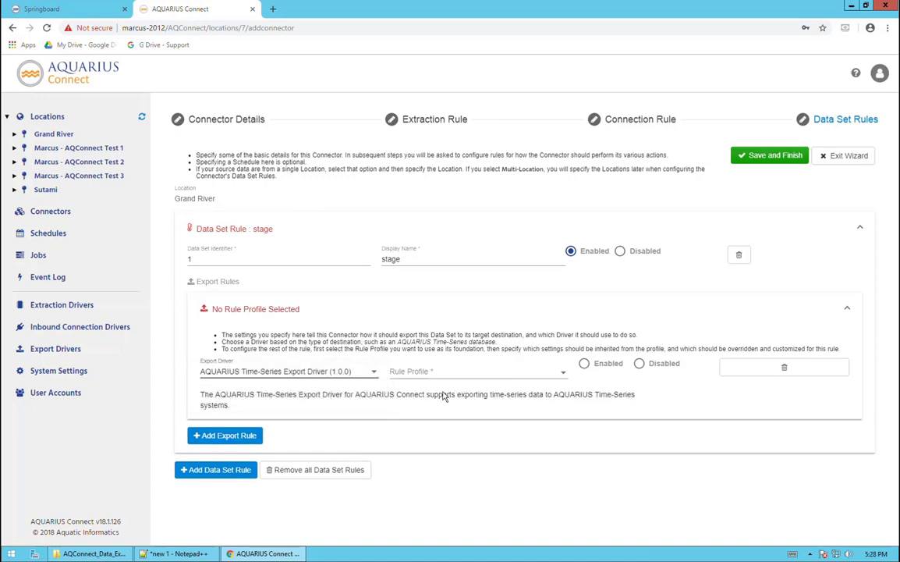
pyautogui.click(472, 371)
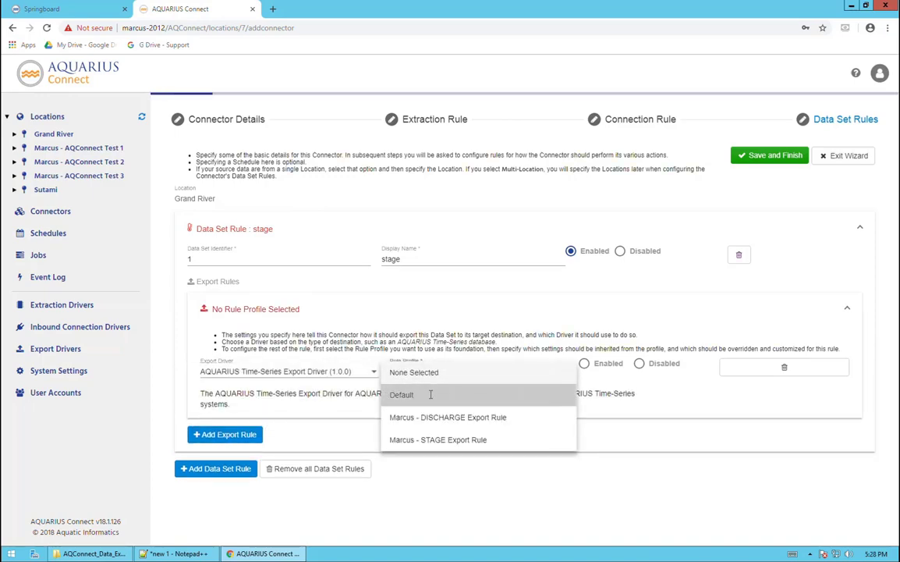
pyautogui.click(429, 397)
pyautogui.click(574, 371)
pyautogui.click(239, 478)
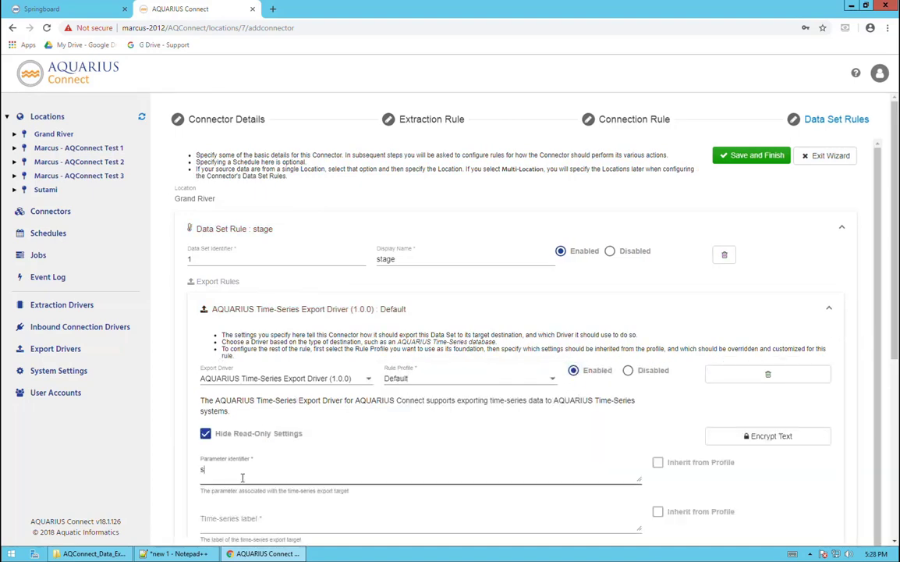
pyautogui.scroll(-2, 263, 468)
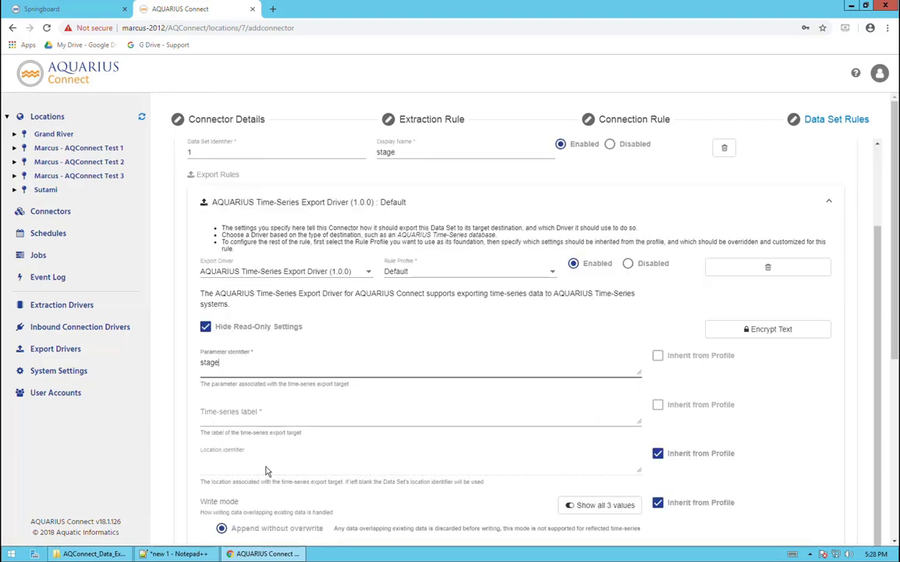
pyautogui.click(255, 419)
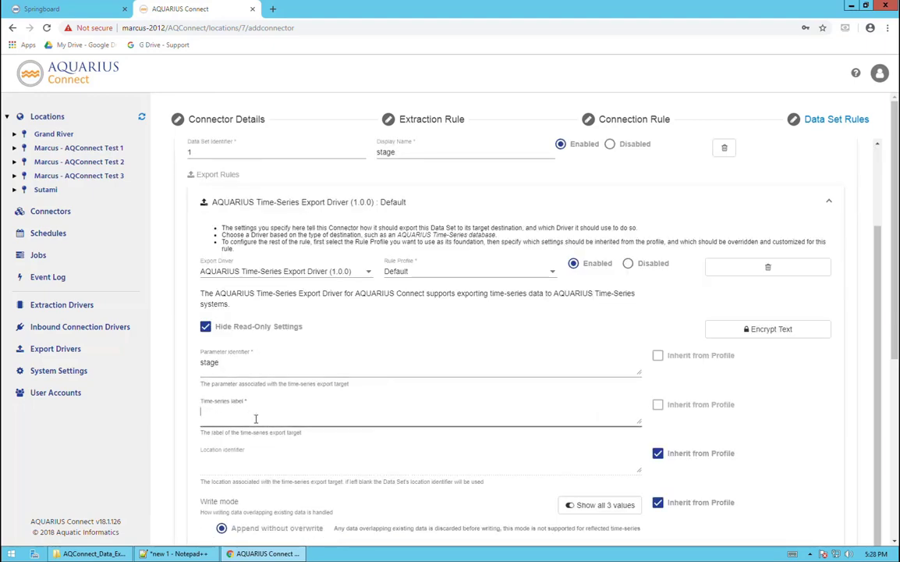
pyautogui.write('logger')
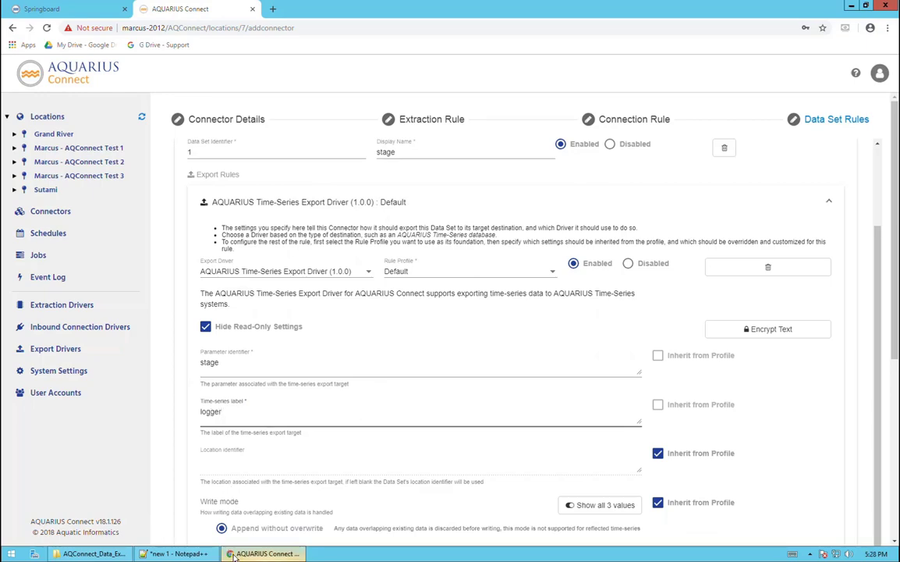
# Confirm in Springboard that the Grand River Stage and Discharge data sets are labelled logger
pyautogui.click(72, 10)
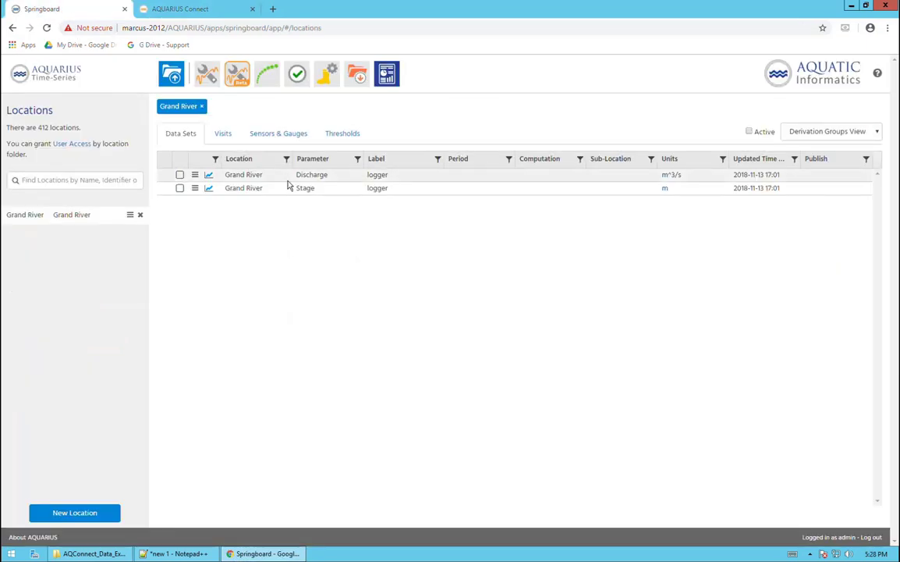
pyautogui.moveTo(387, 180); pyautogui.dragTo(355, 166)
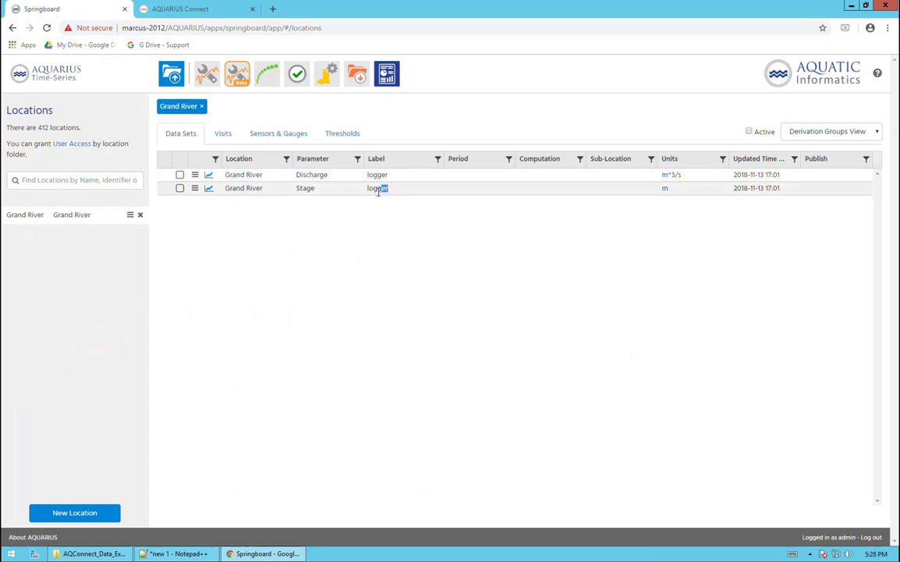
pyautogui.hotkey('alt', 'Tab')
pyautogui.hotkey('alt', 'Tab')
pyautogui.click(261, 553)
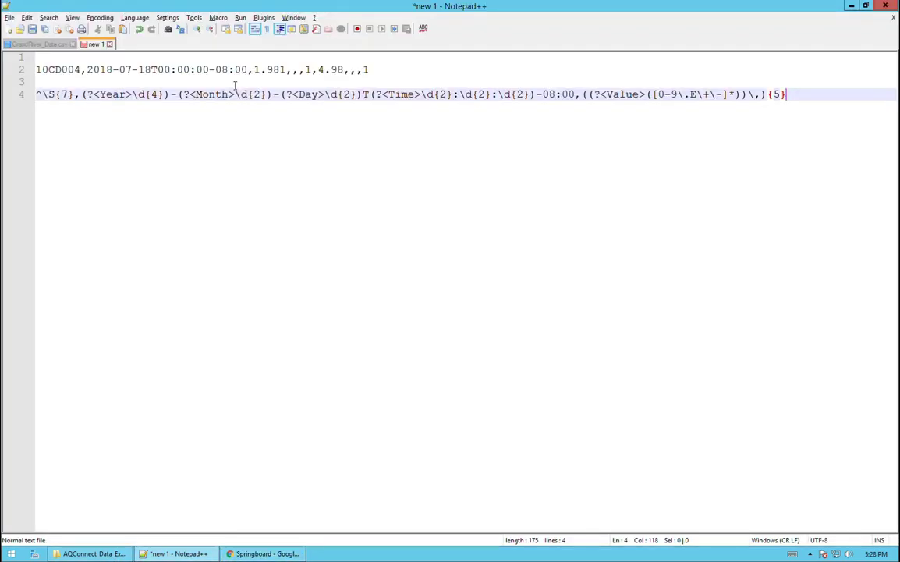
pyautogui.hotkey('alt', 'Tab')
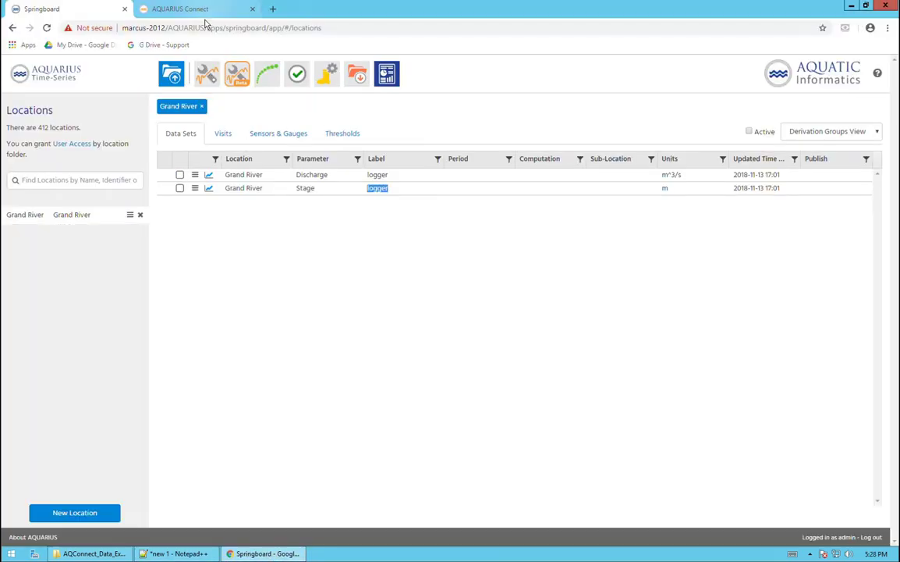
pyautogui.click(198, 10)
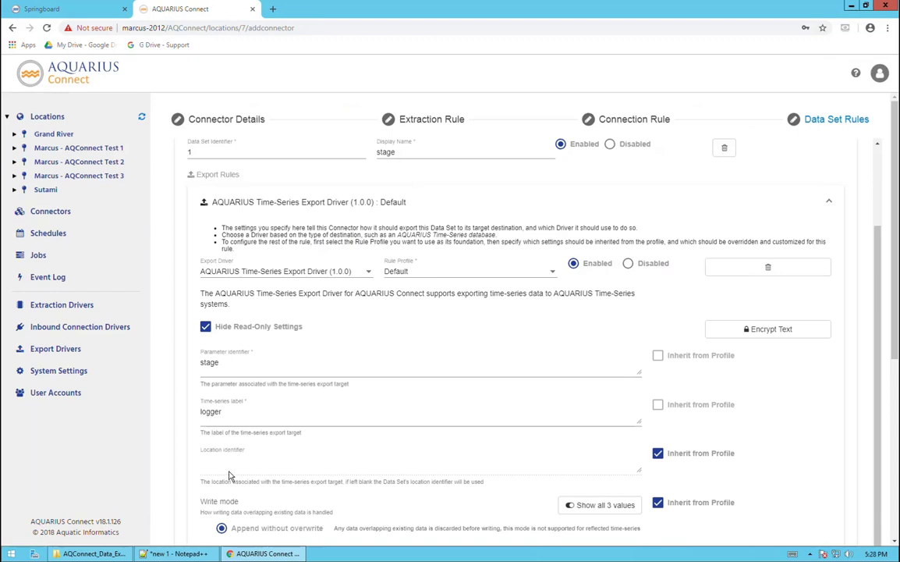
# Override the stage export rule's inherited location identifier with Grand River
pyautogui.click(658, 454)
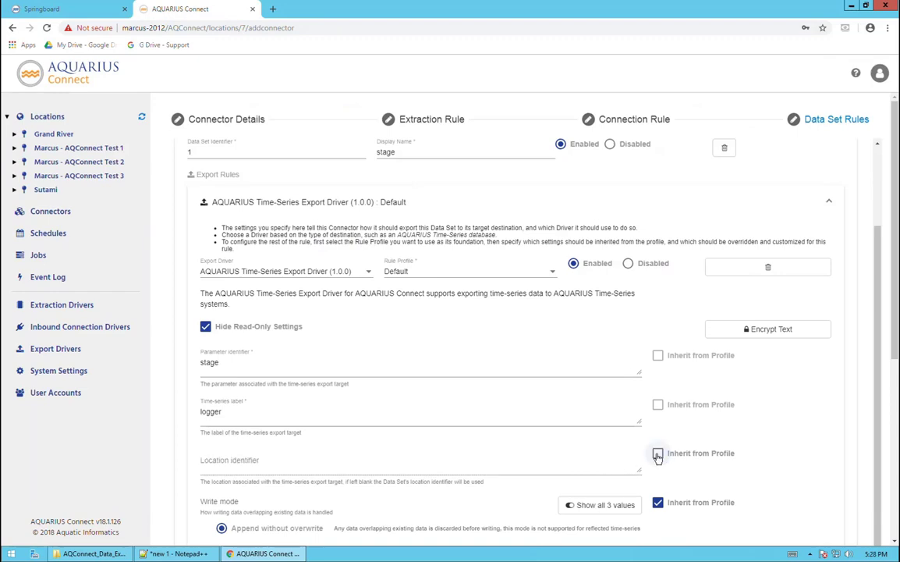
pyautogui.click(269, 469)
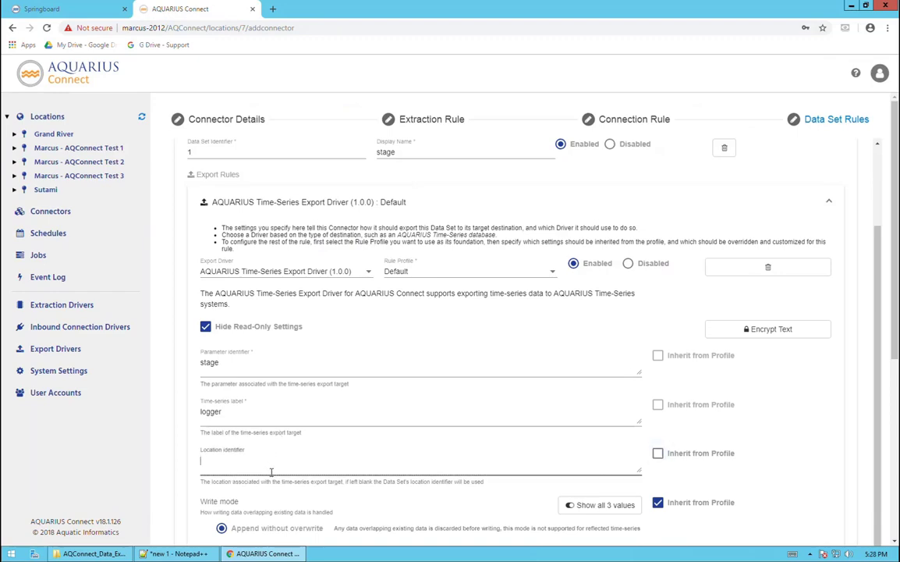
pyautogui.write('Grand River')
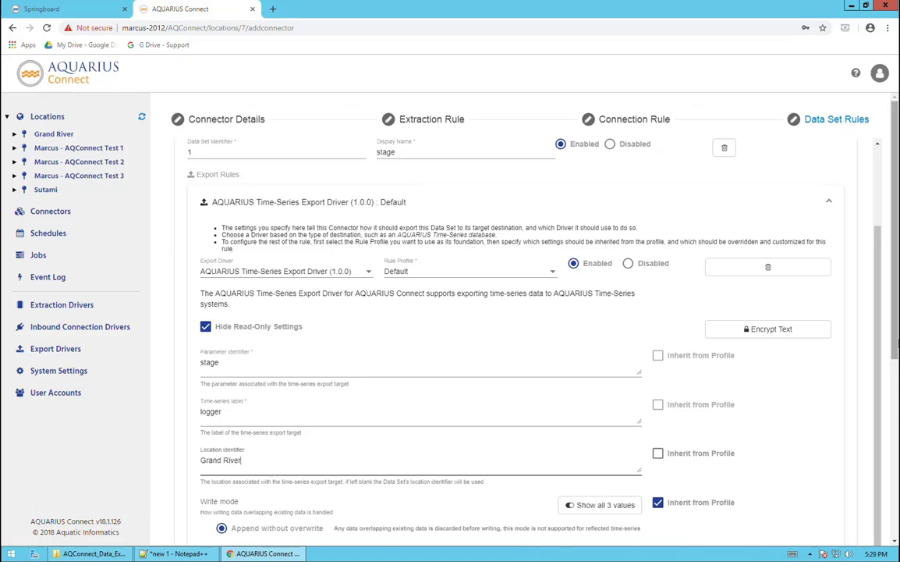
pyautogui.scroll(-2, 896, 396)
pyautogui.moveTo(895, 396); pyautogui.dragTo(894, 489)
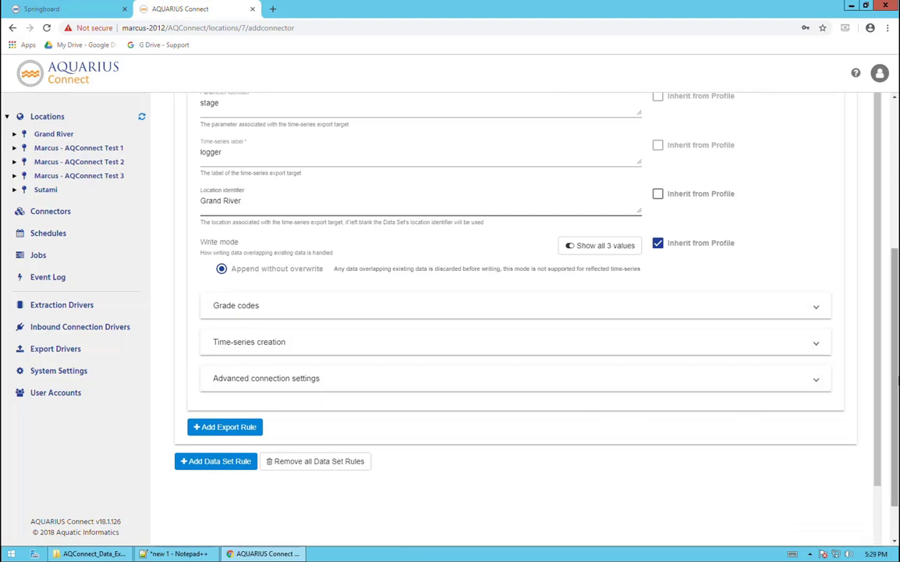
pyautogui.moveTo(896, 375); pyautogui.dragTo(896, 209)
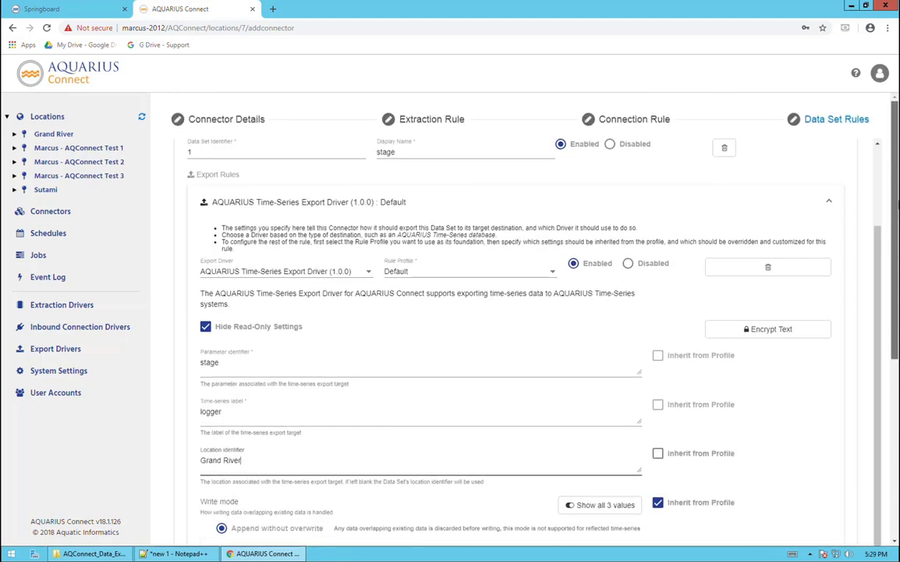
pyautogui.scroll(2, 538, 158)
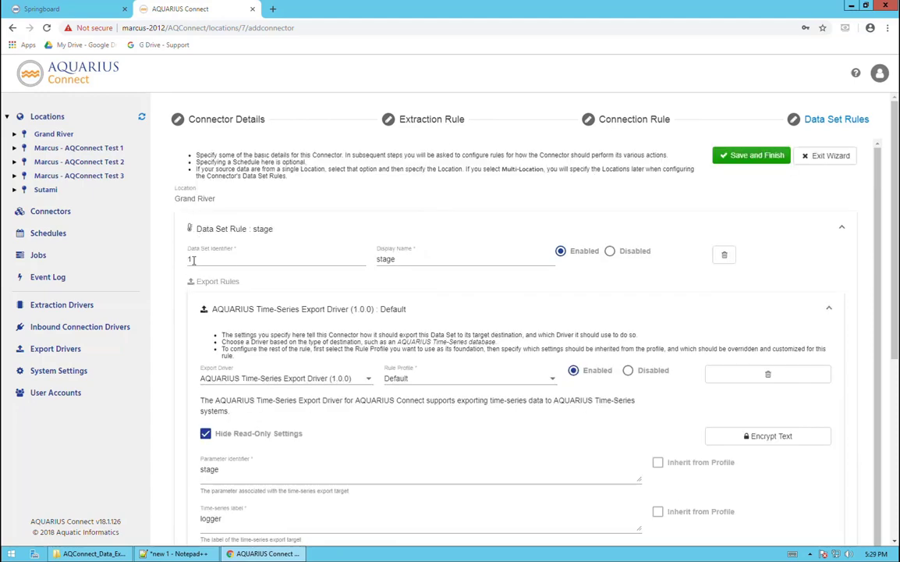
pyautogui.scroll(-3, 404, 351)
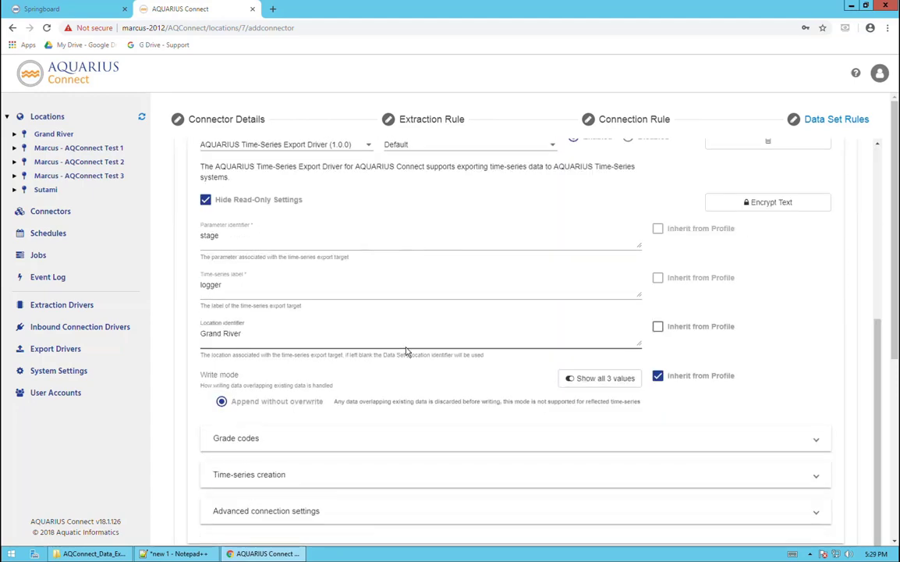
pyautogui.scroll(-2, 406, 351)
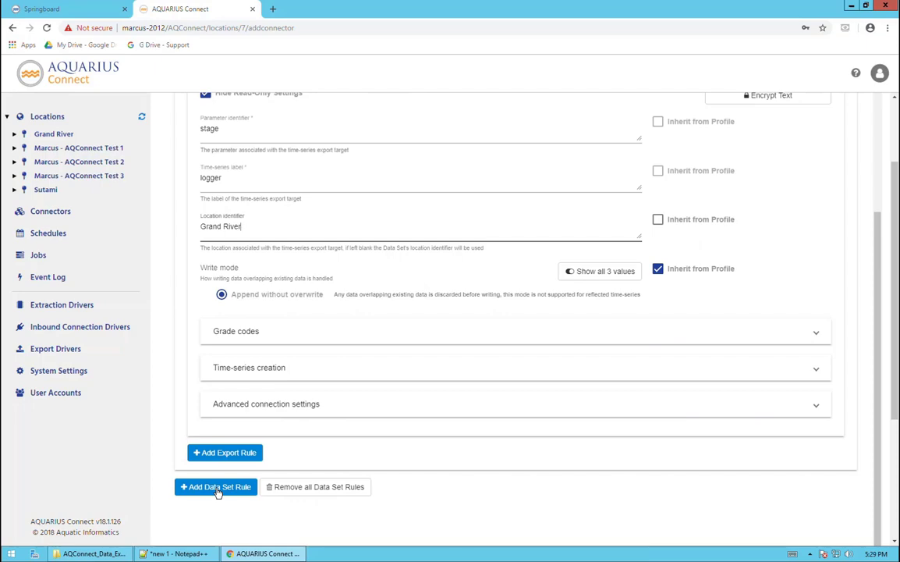
# Add a second data set rule with identifier 5 and display name Discharge
pyautogui.click(210, 488)
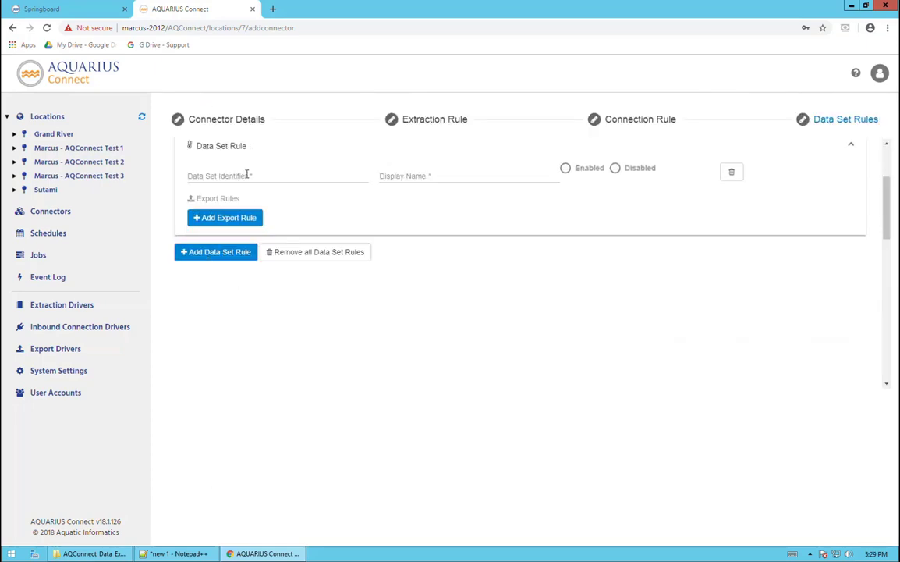
pyautogui.click(248, 176)
pyautogui.write('5')
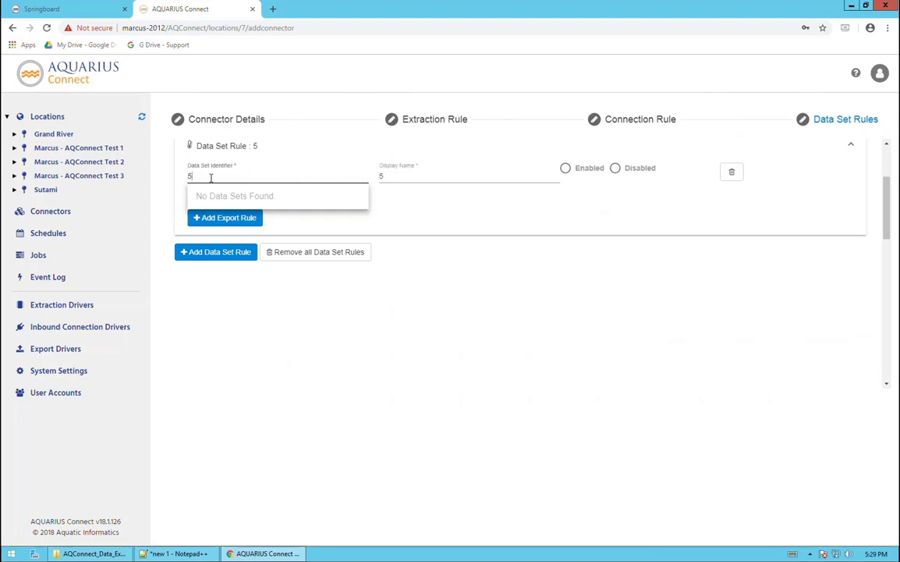
pyautogui.doubleClick(383, 175)
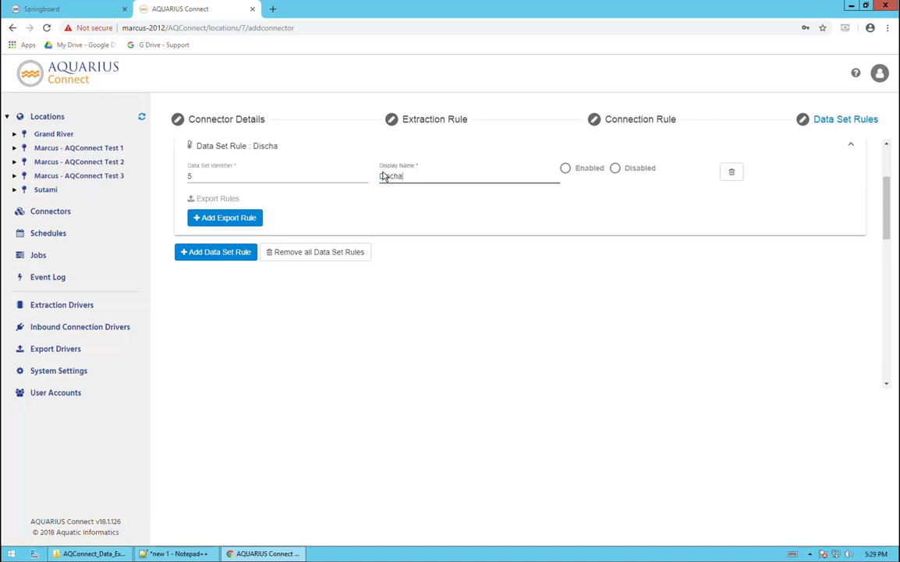
pyautogui.write('Discharge')
# Add an enabled Time-Series export rule on the Default profile with label logger to Discharge
pyautogui.click(245, 219)
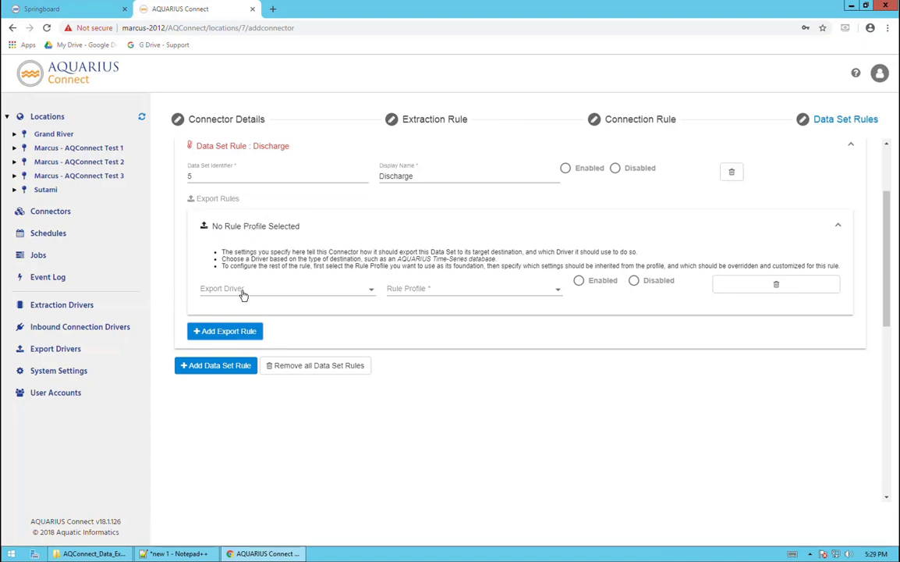
pyautogui.click(244, 290)
pyautogui.click(244, 312)
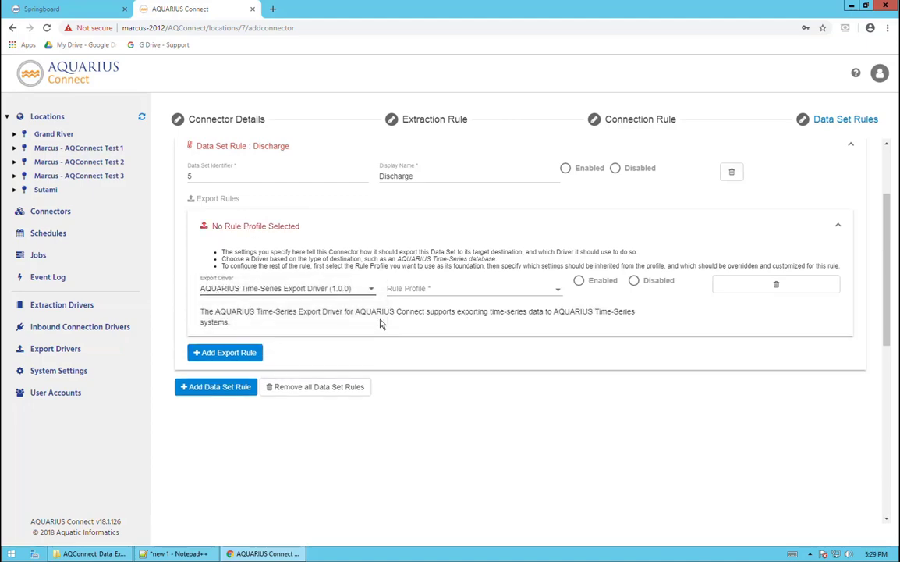
pyautogui.click(437, 295)
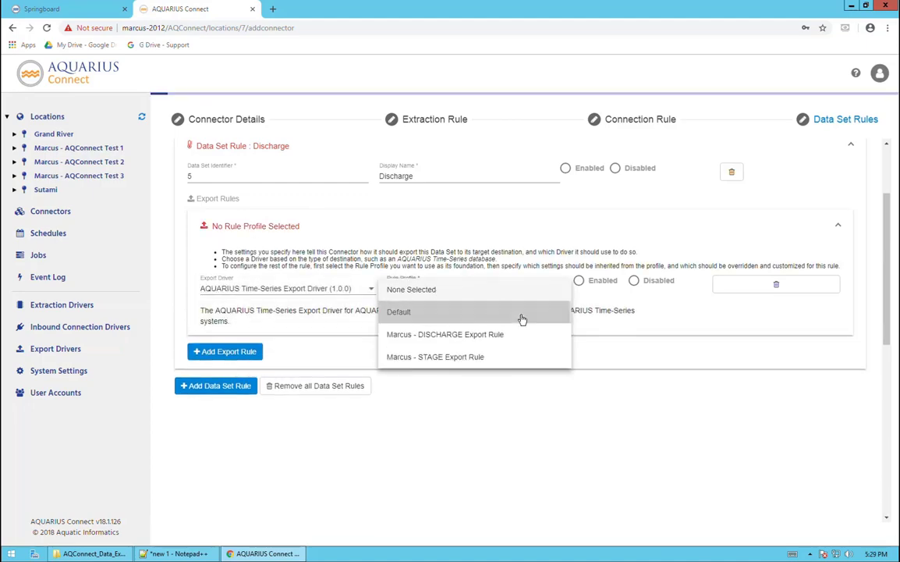
pyautogui.press('Return')
pyautogui.click(577, 287)
pyautogui.click(230, 394)
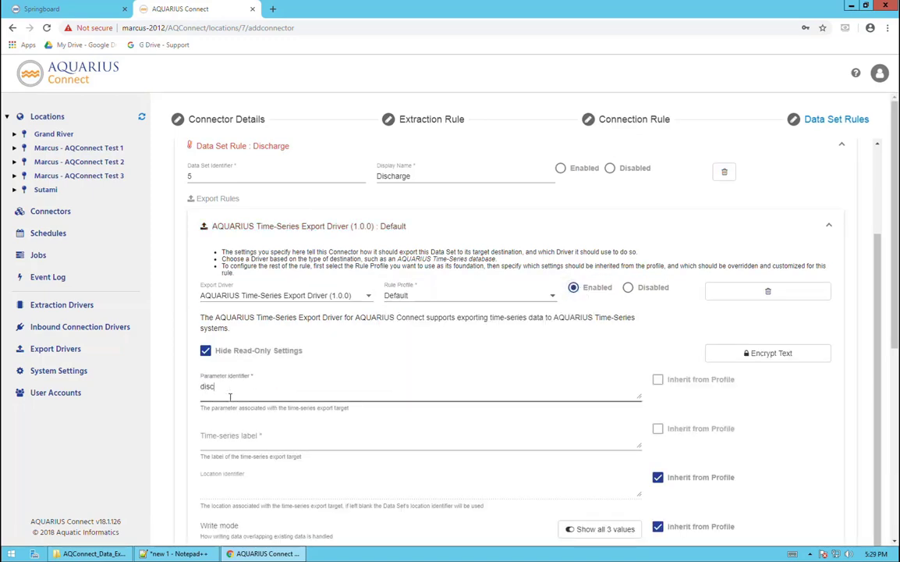
pyautogui.click(235, 443)
pyautogui.write('logger')
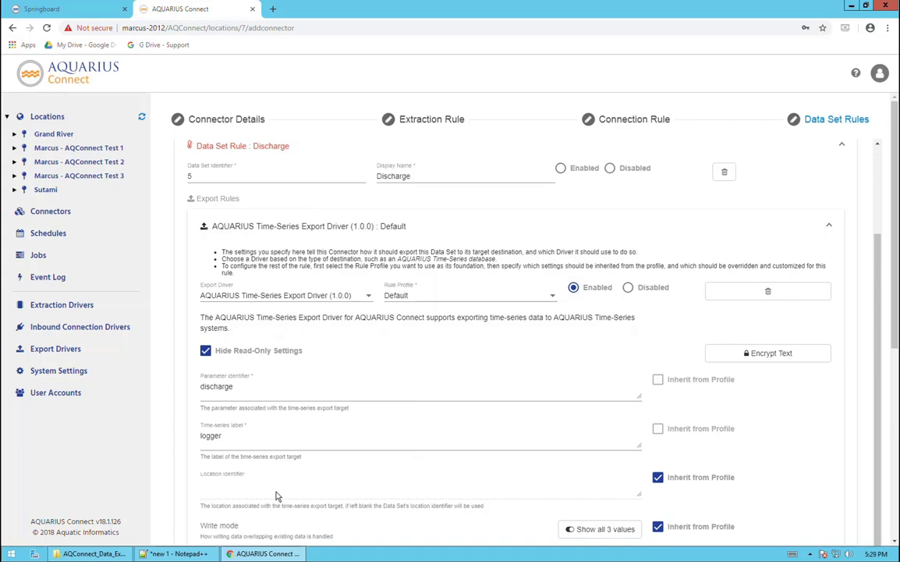
# Set the location identifier to Grand River, enable the Discharge rule, and save the connector
pyautogui.click(660, 479)
pyautogui.click(223, 494)
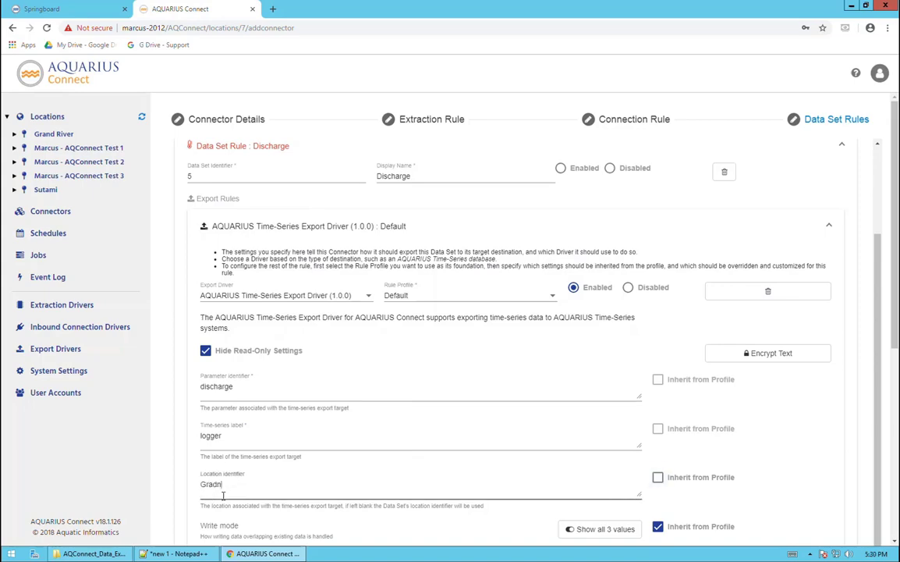
pyautogui.write('Grand River')
pyautogui.scroll(-2, 242, 431)
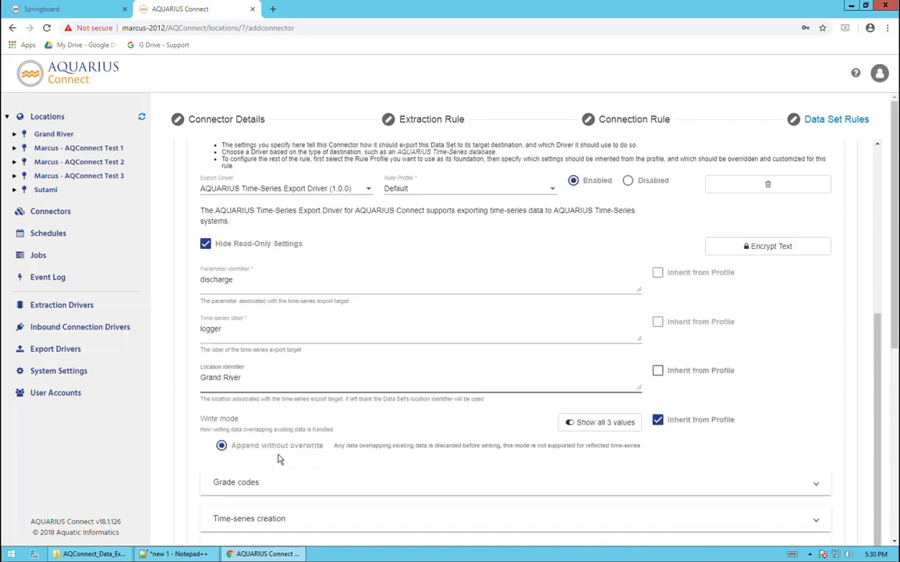
pyautogui.scroll(-5, 651, 344)
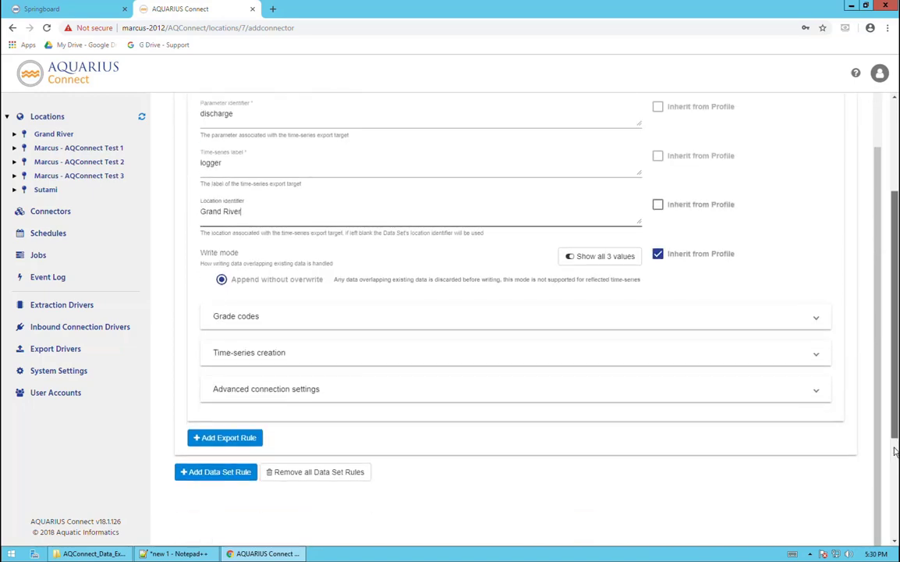
pyautogui.scroll(9, 651, 345)
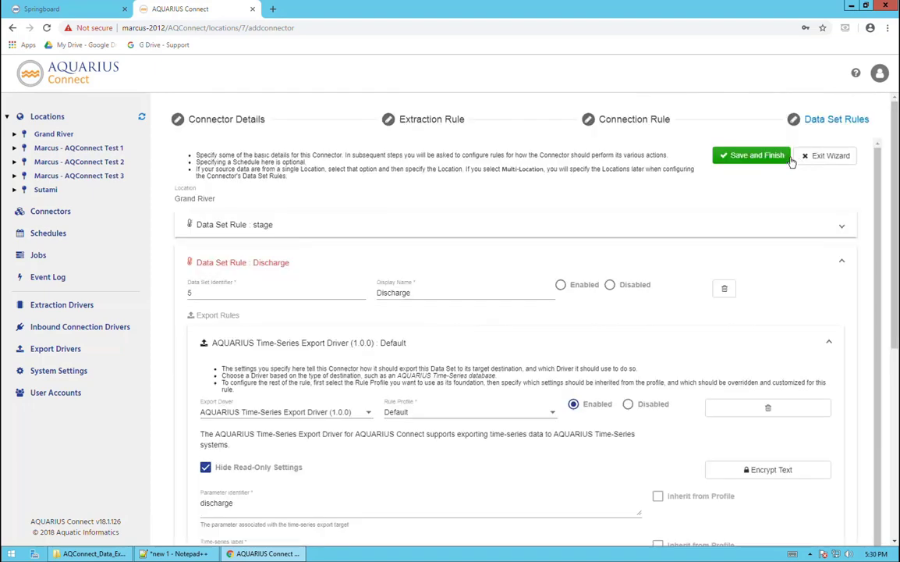
pyautogui.click(757, 155)
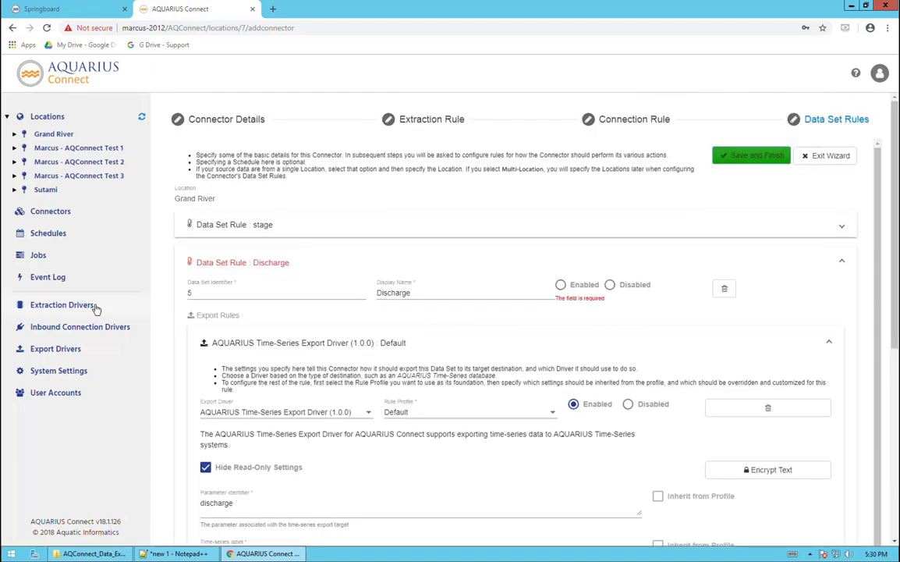
pyautogui.click(560, 284)
pyautogui.click(758, 156)
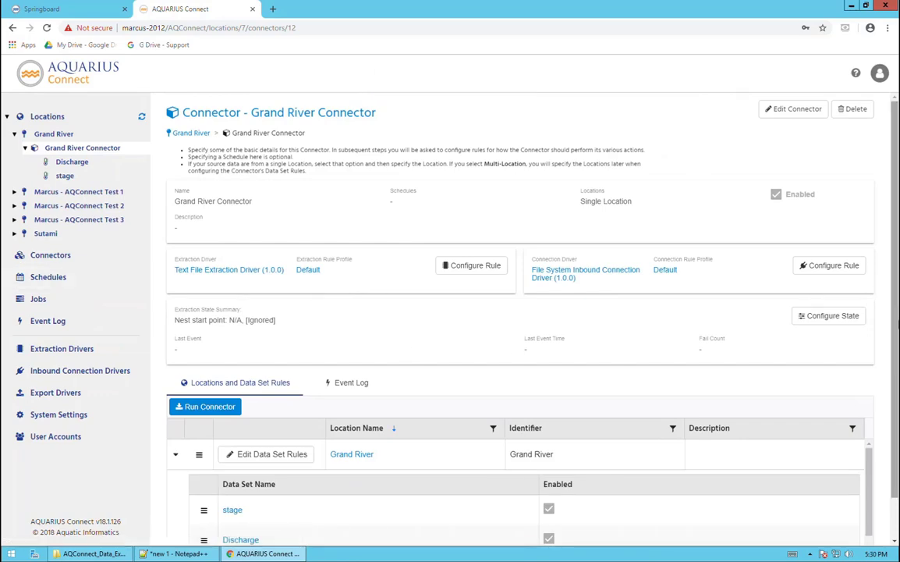
# Review the saved connector's stage and Discharge rules, then bring the AQConnect_Data_Example folder forward
pyautogui.scroll(-2, 868, 421)
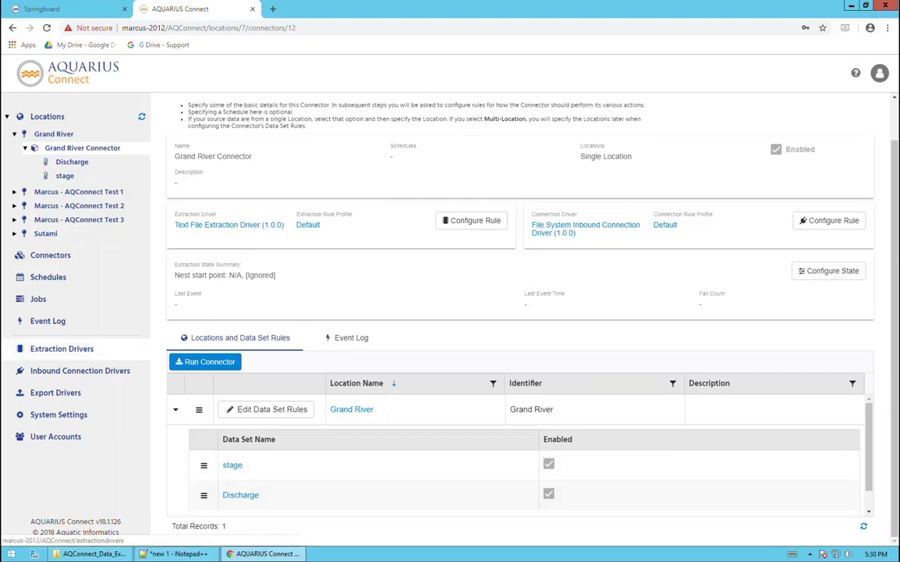
pyautogui.click(93, 554)
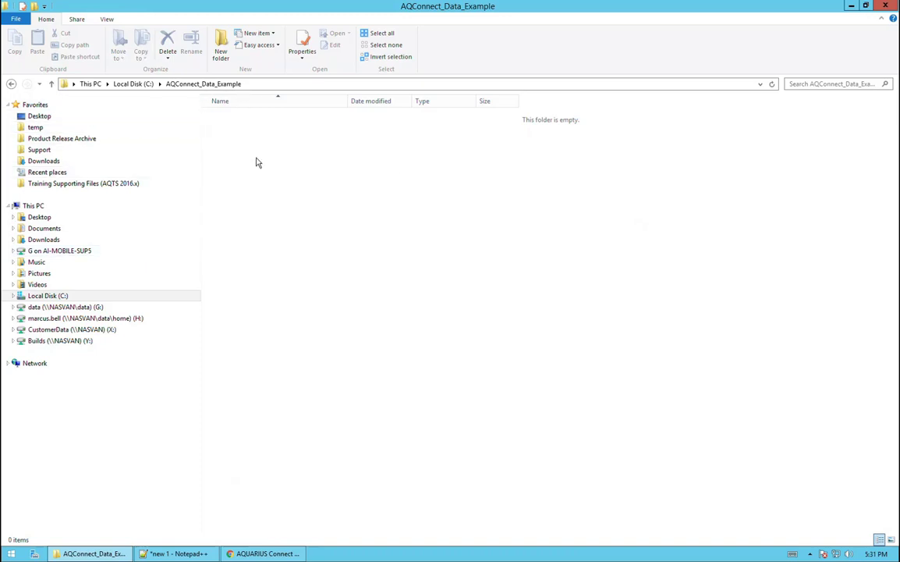
# Paste GrandRiver_Data.csv from temp into C:\AQConnect_Data_Example, then return to AQUARIUS Connect
pyautogui.click(258, 84)
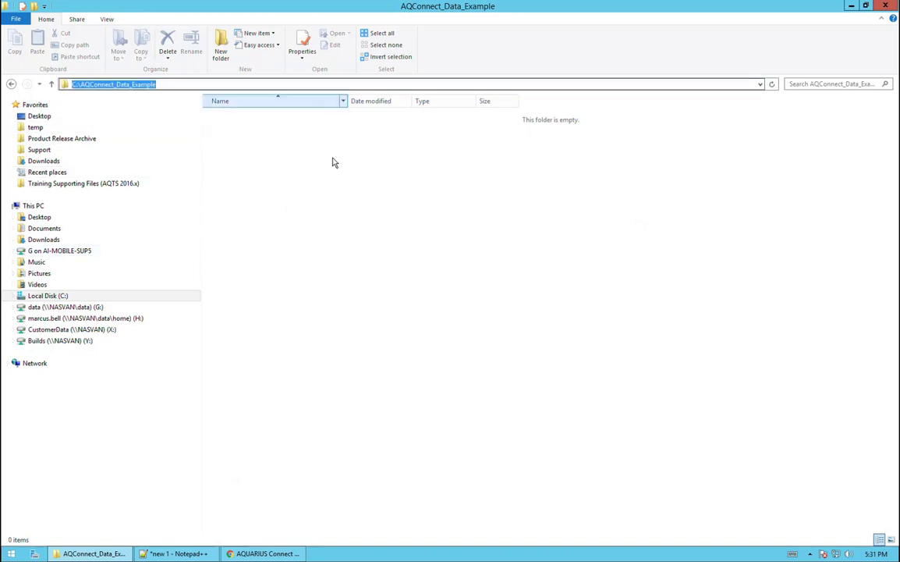
pyautogui.click(343, 191)
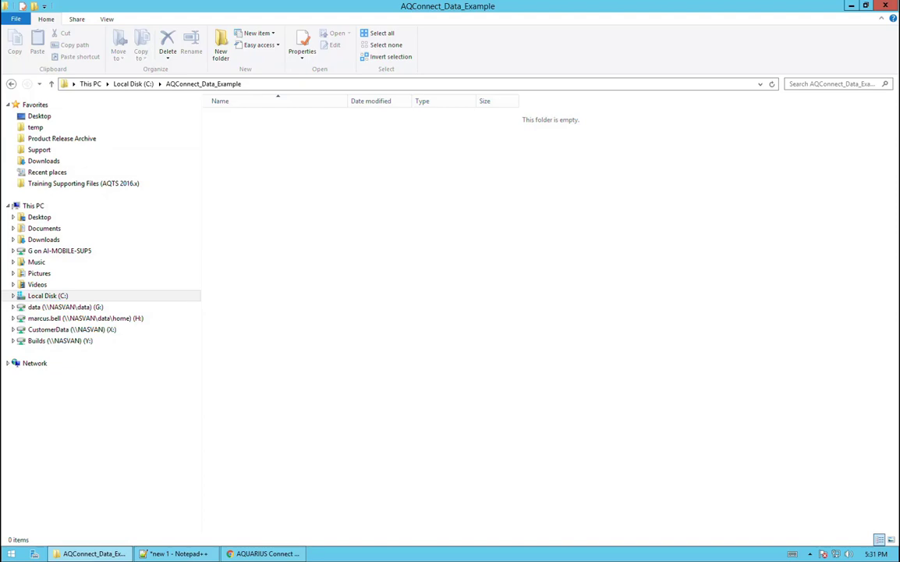
pyautogui.hotkey('alt', 'Left')
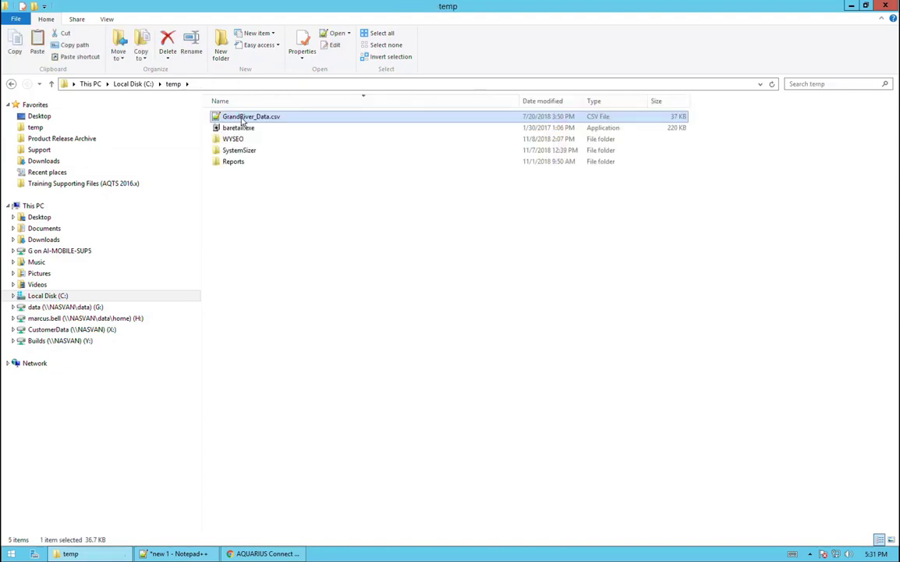
pyautogui.click(138, 83)
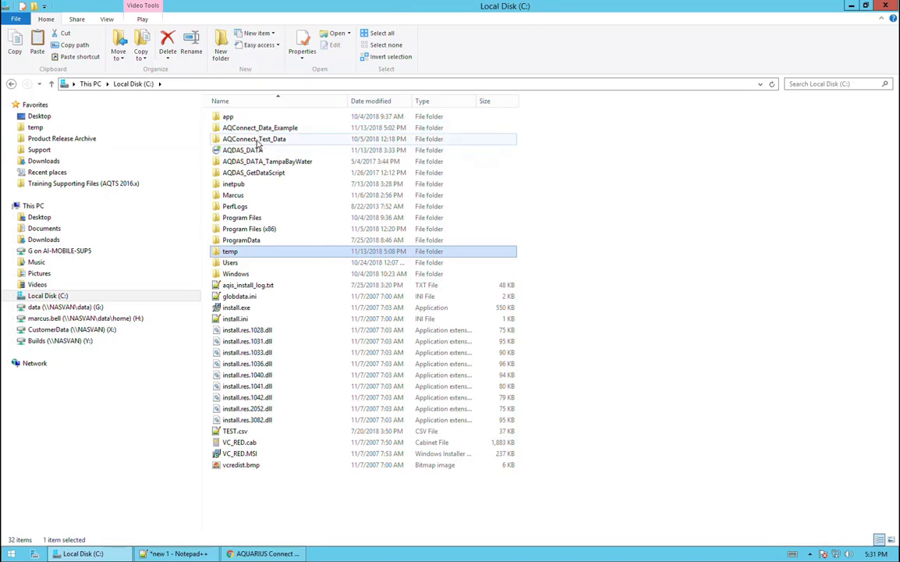
pyautogui.doubleClick(254, 139)
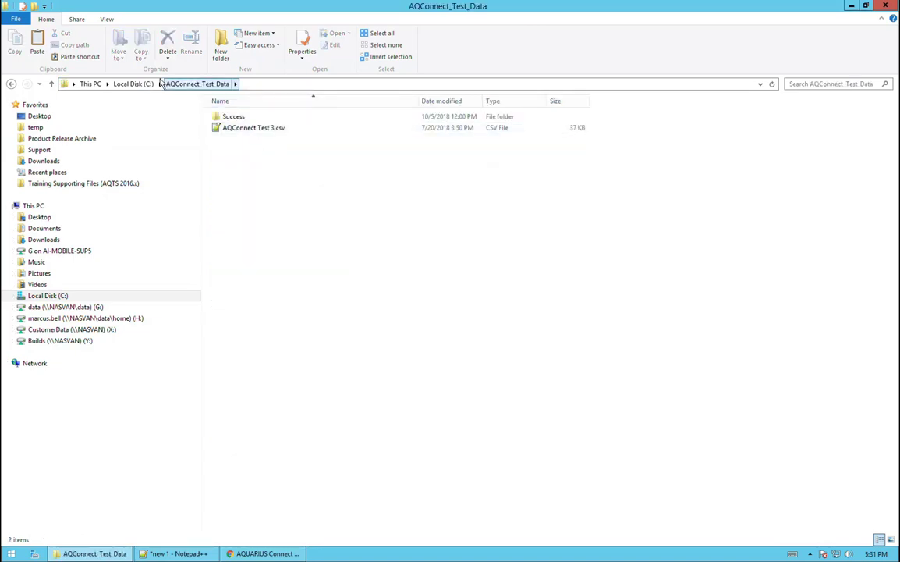
pyautogui.click(134, 83)
pyautogui.doubleClick(236, 128)
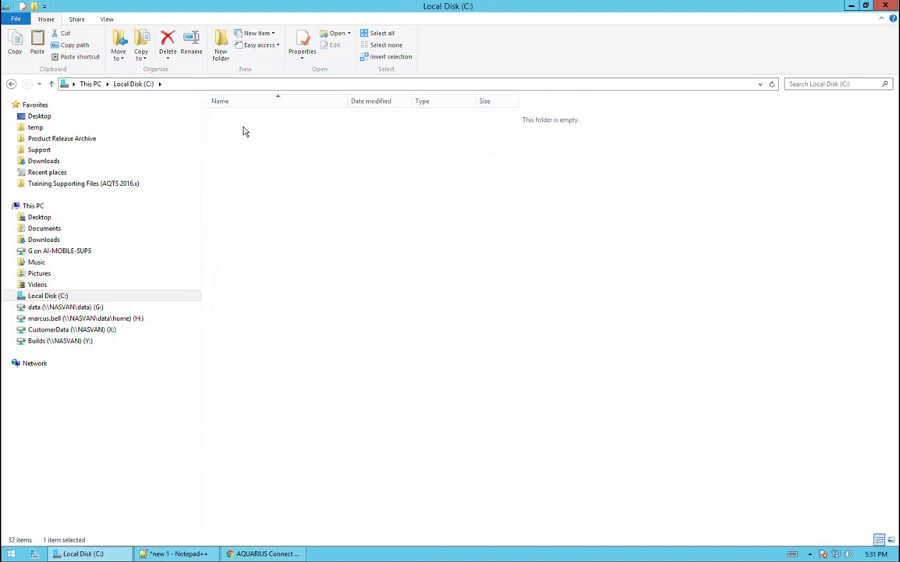
pyautogui.hotkey('ctrl', 'v')
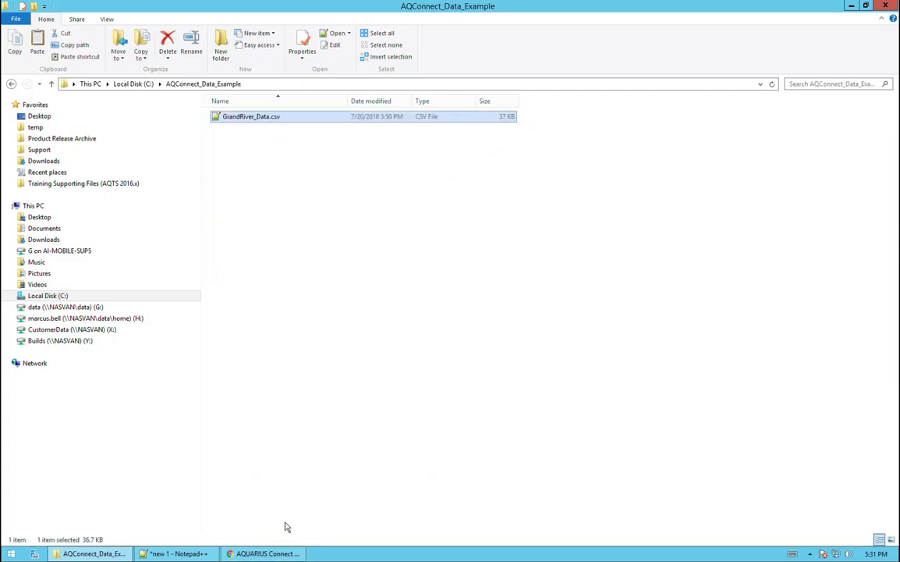
pyautogui.click(265, 553)
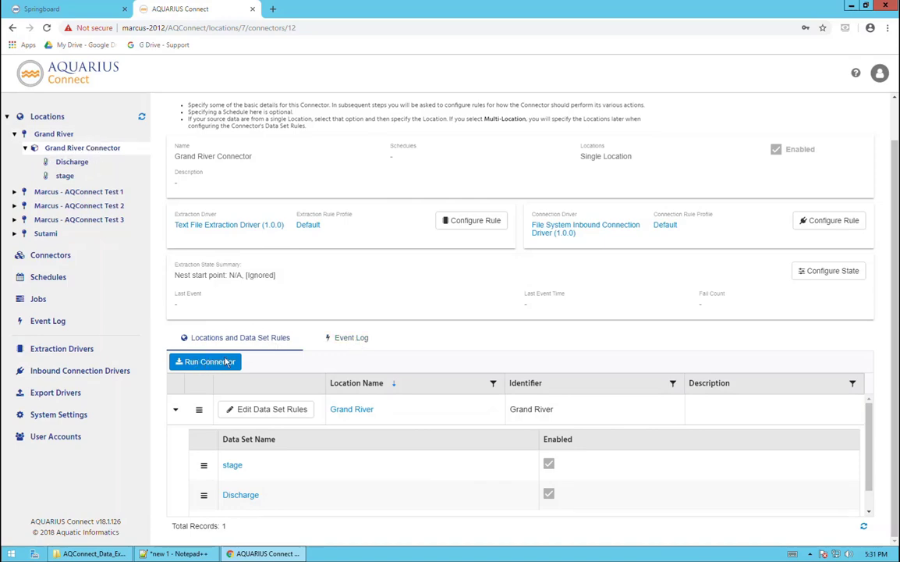
# Run the Grand River Connector and highlight the access-denied error for C:\AQConnect_Data_Example in its event log
pyautogui.click(342, 344)
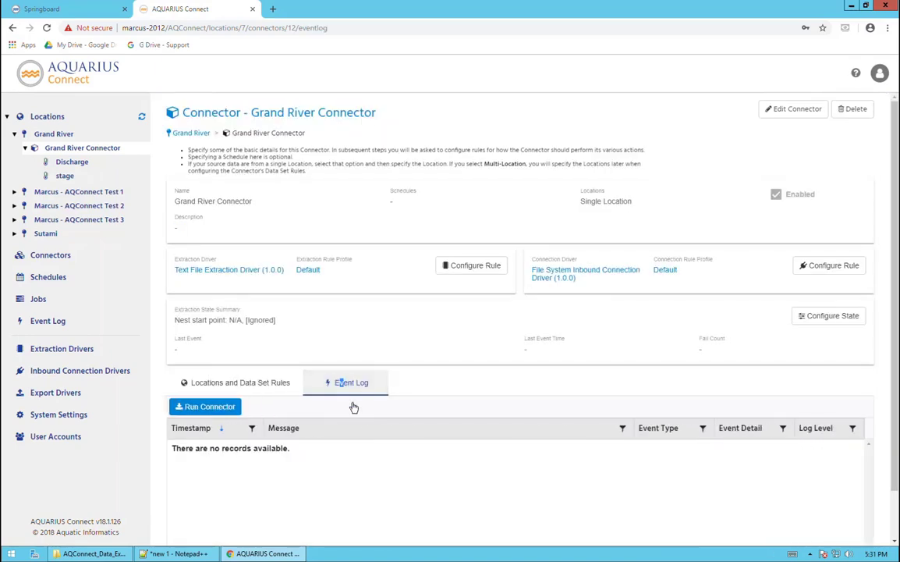
pyautogui.click(259, 386)
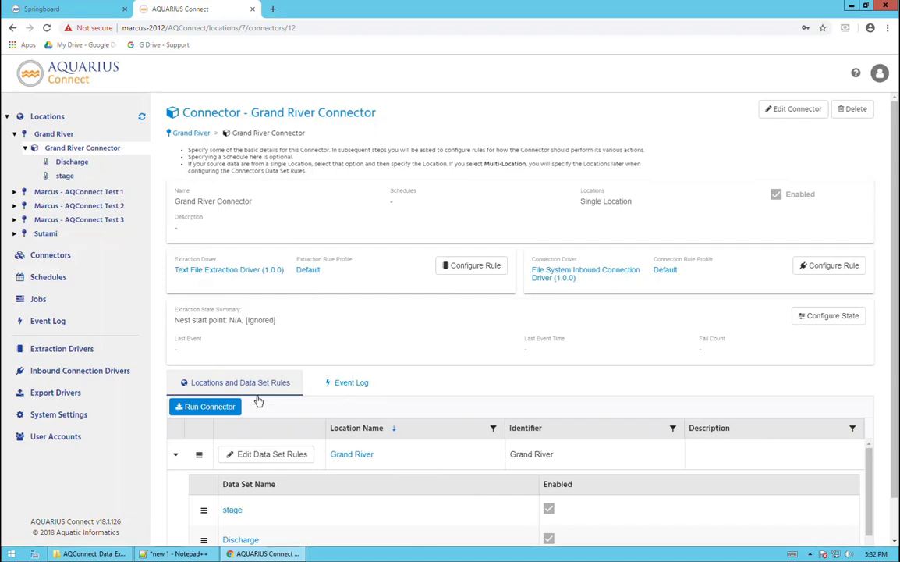
pyautogui.click(209, 407)
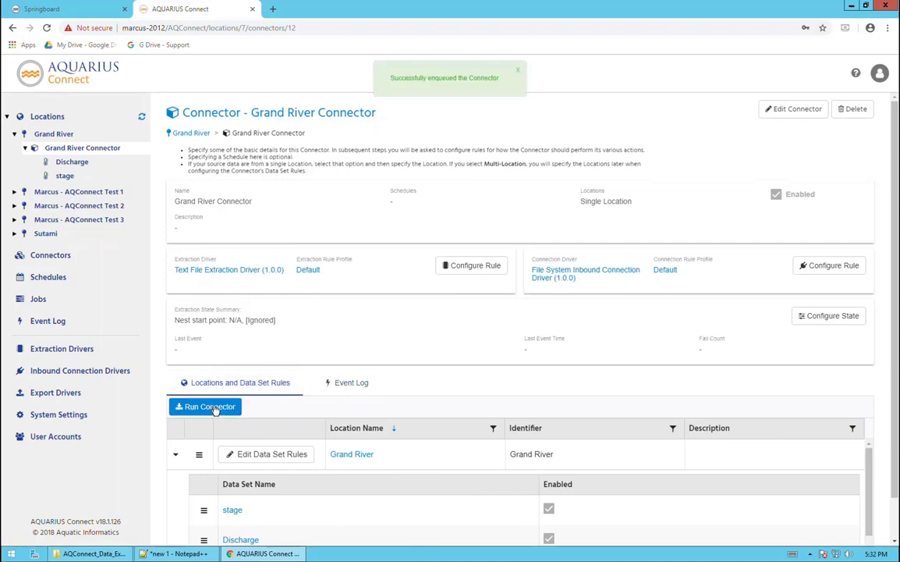
pyautogui.click(345, 387)
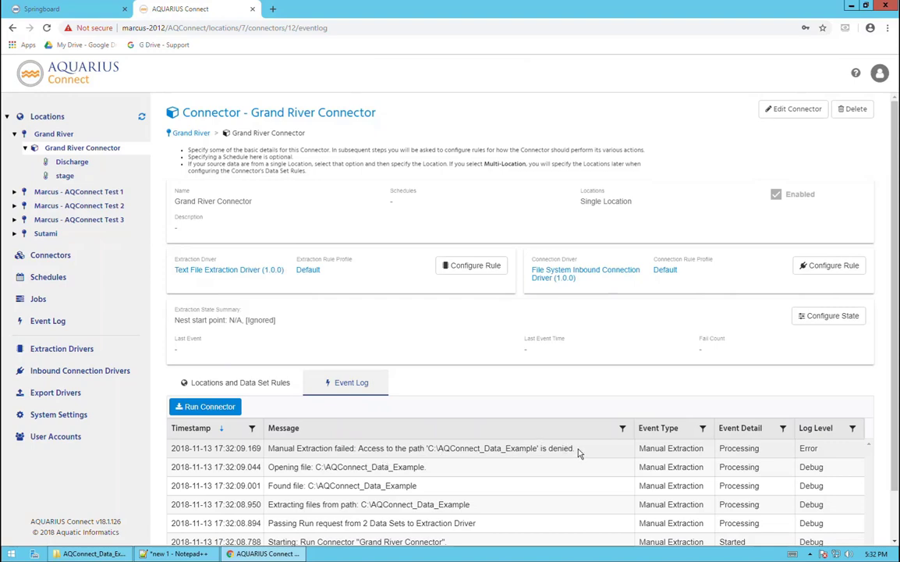
pyautogui.moveTo(578, 452); pyautogui.dragTo(429, 451)
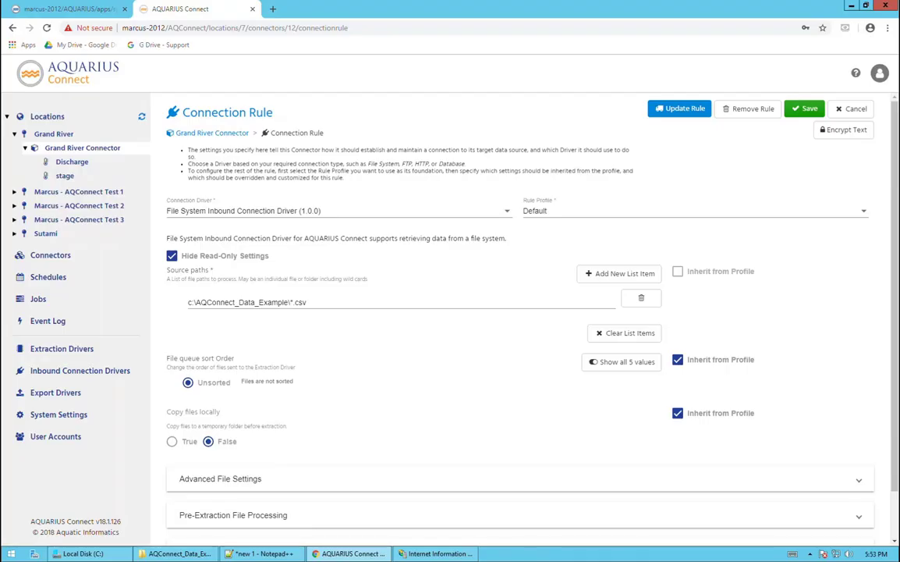
# Check the *.csv pattern in the c:\AQConnect_Data_Example\*.csv source path and save the rule
pyautogui.click(314, 305)
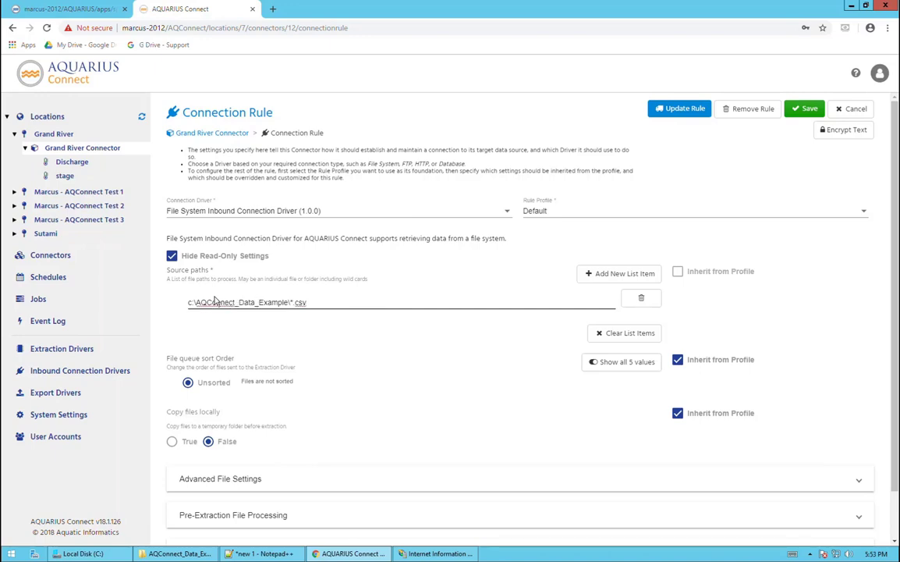
pyautogui.moveTo(319, 304); pyautogui.dragTo(191, 303)
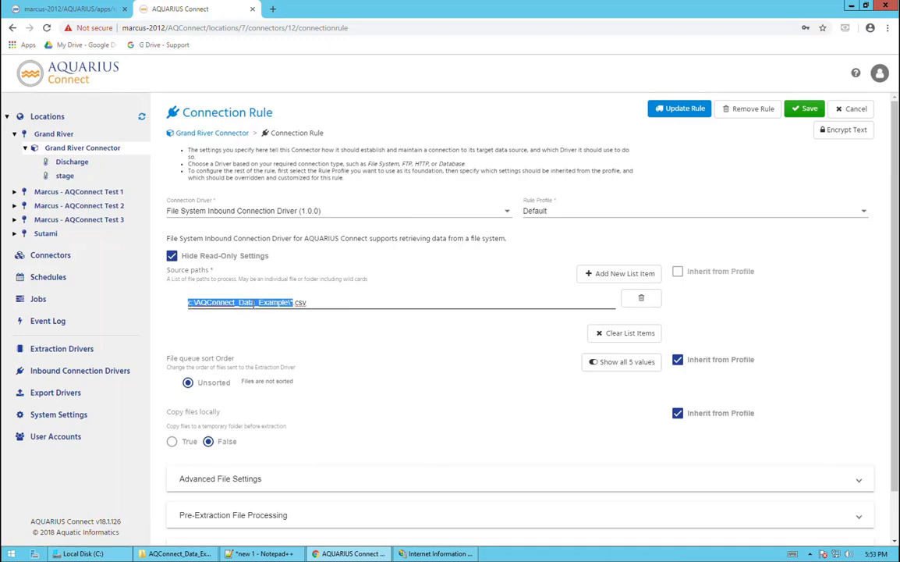
pyautogui.click(306, 302)
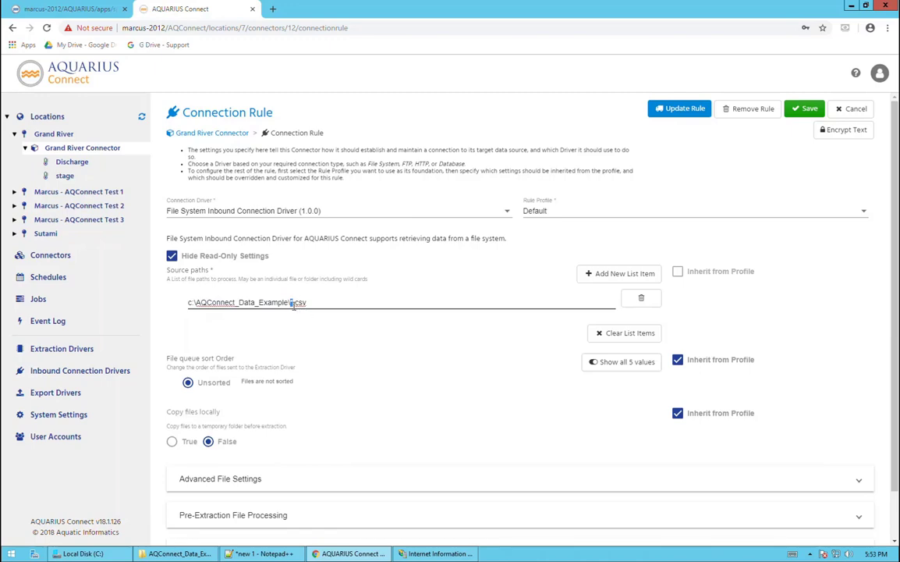
pyautogui.moveTo(310, 302); pyautogui.dragTo(293, 302)
pyautogui.click(803, 111)
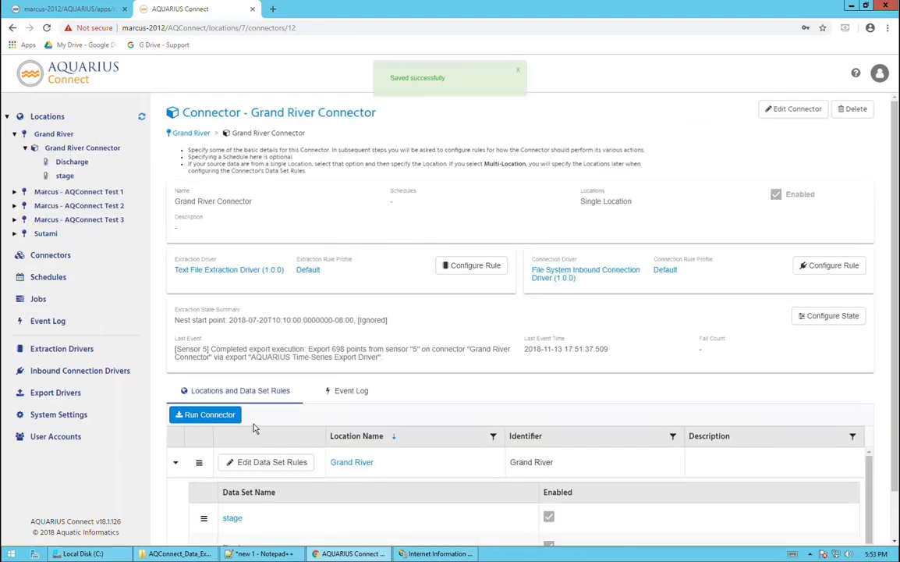
# Rerun the connector and confirm 686 Stage.logger and 698 Discharge.logger points in the event log
pyautogui.click(210, 415)
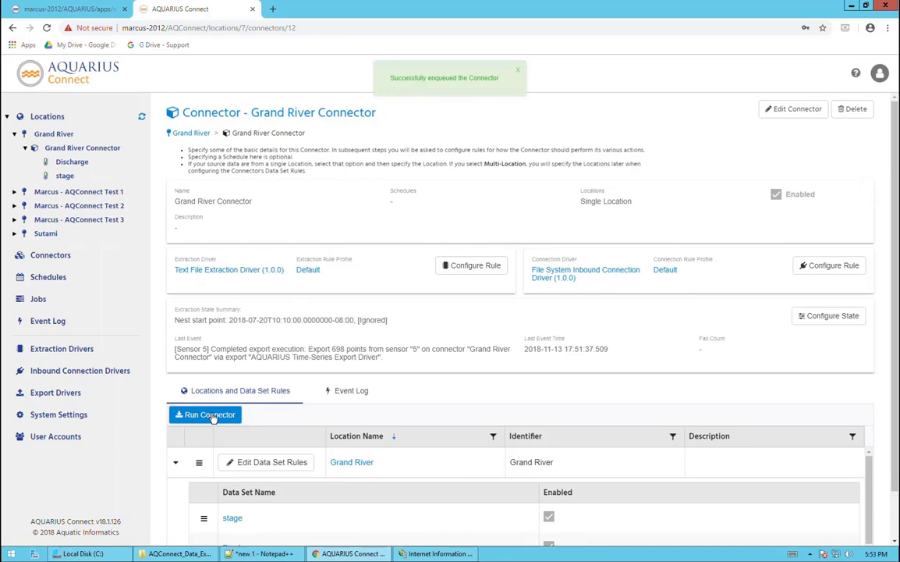
pyautogui.click(347, 394)
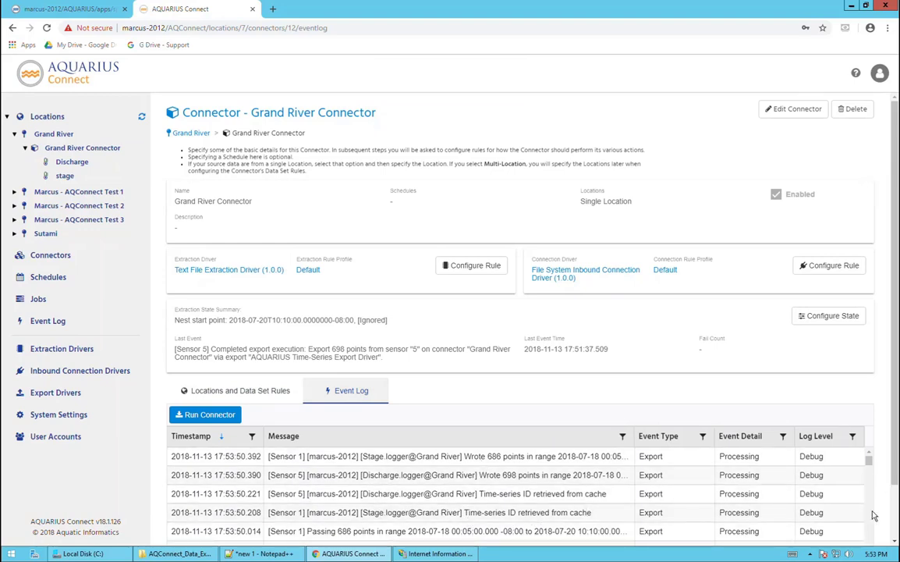
pyautogui.scroll(-1, 872, 530)
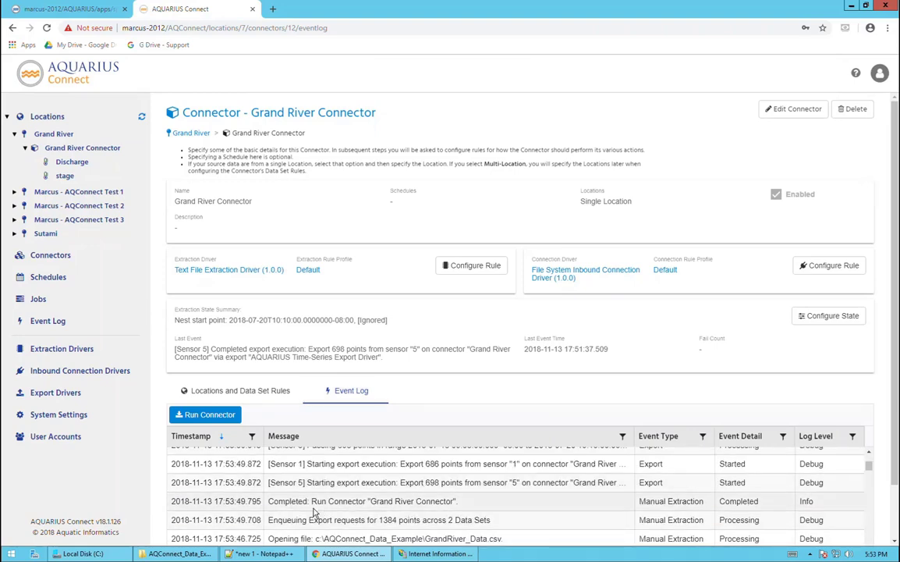
pyautogui.moveTo(326, 483); pyautogui.dragTo(445, 485)
pyautogui.scroll(1, 435, 536)
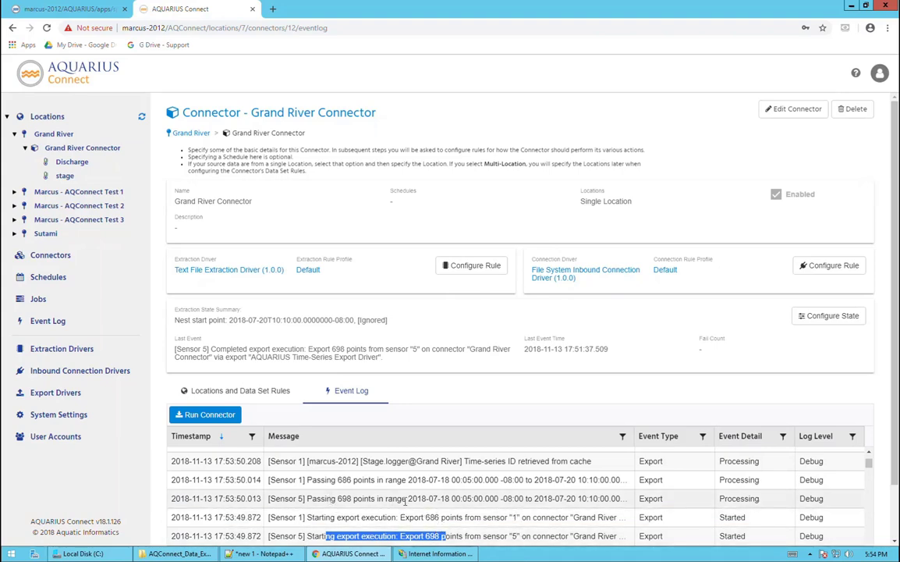
pyautogui.moveTo(406, 499); pyautogui.dragTo(511, 500)
pyautogui.scroll(1, 361, 491)
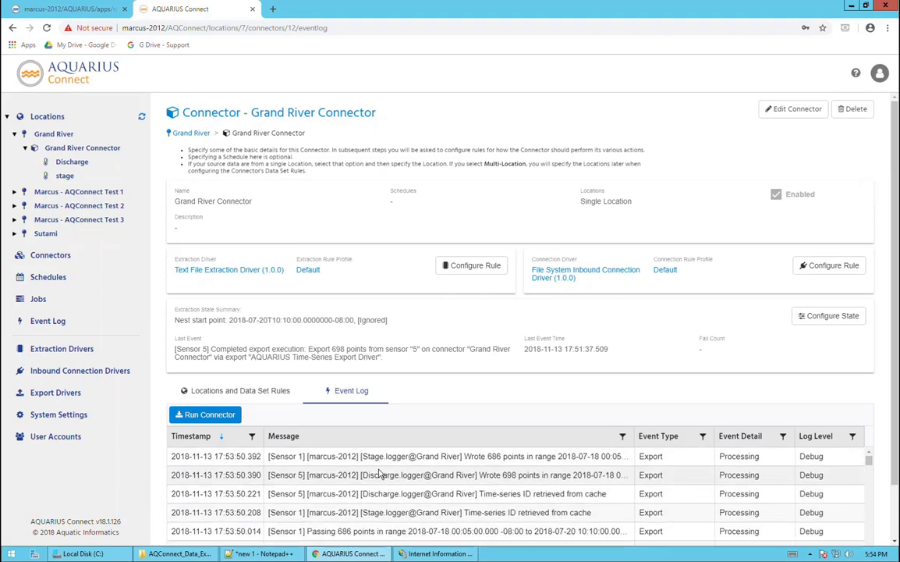
# Select the Grand River Discharge and Stage data sets on the Time-Series locations page
pyautogui.click(68, 9)
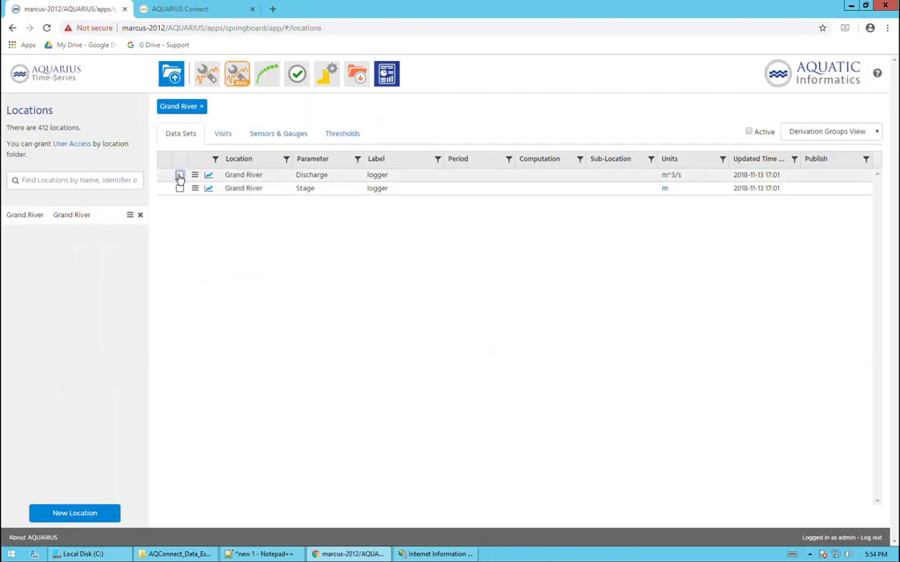
pyautogui.click(179, 176)
pyautogui.click(180, 188)
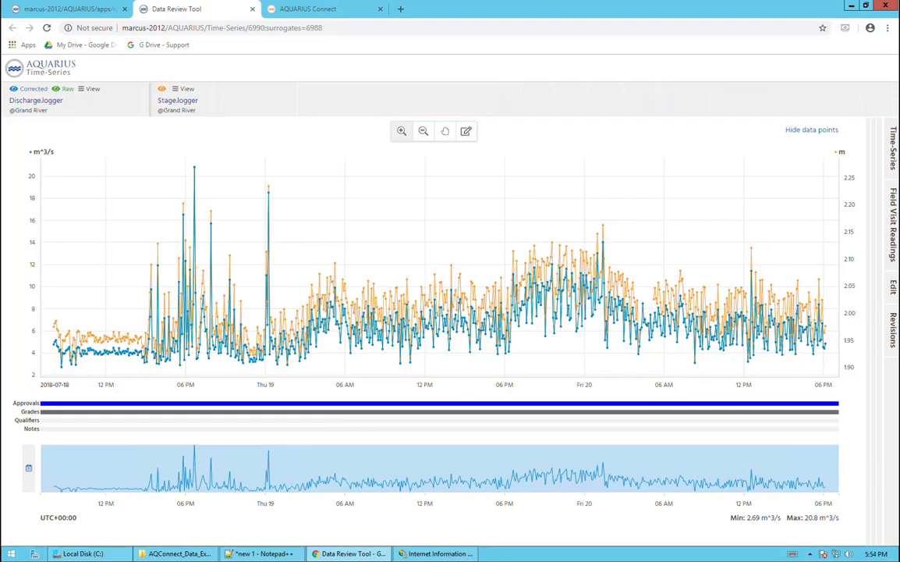
pyautogui.click(171, 556)
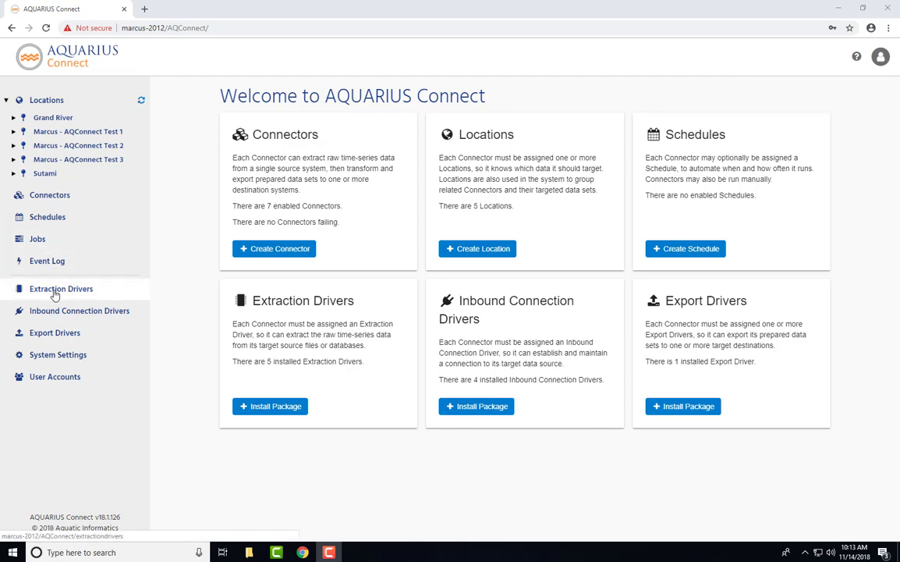
# Open the AQUARIUS Time-Series Export Driver's Default profile and expand its Time-Series target section
pyautogui.click(55, 334)
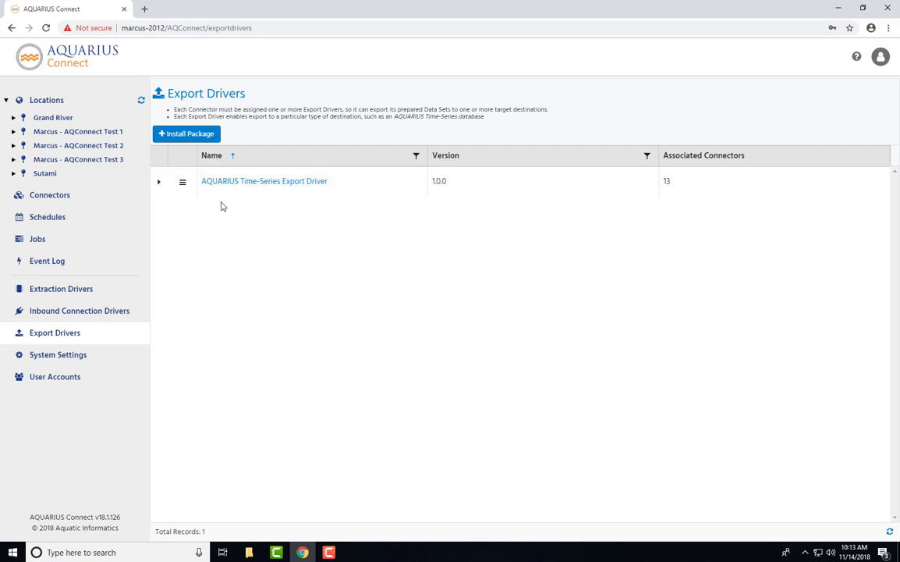
pyautogui.click(222, 184)
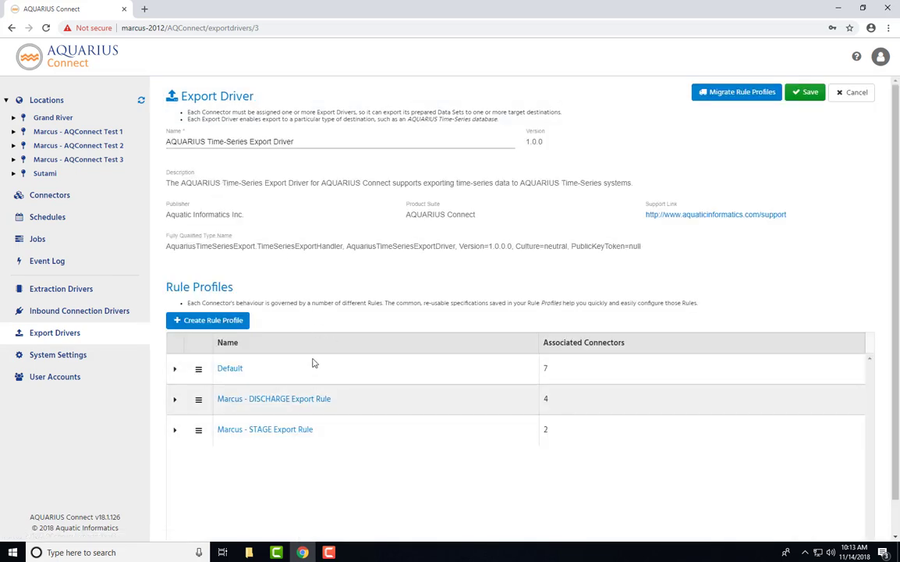
pyautogui.click(231, 369)
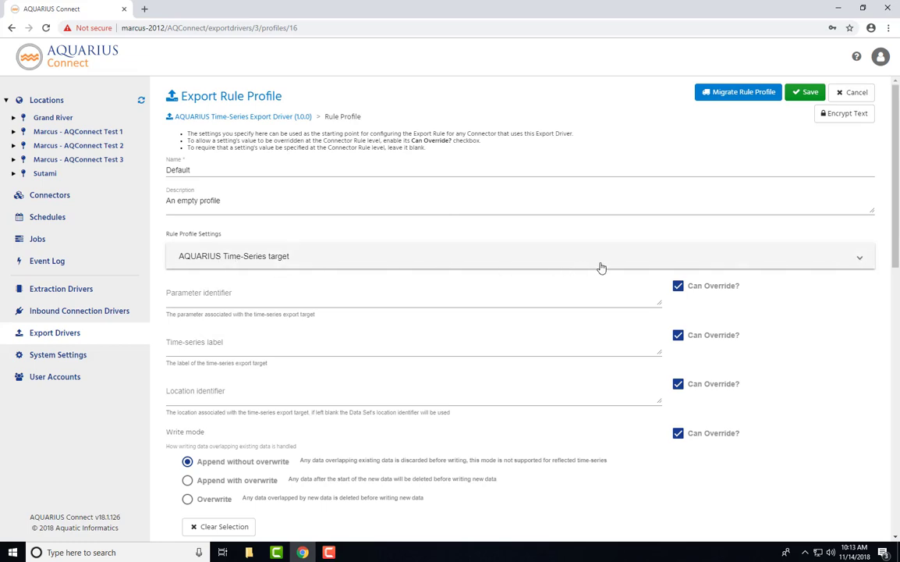
pyautogui.click(315, 259)
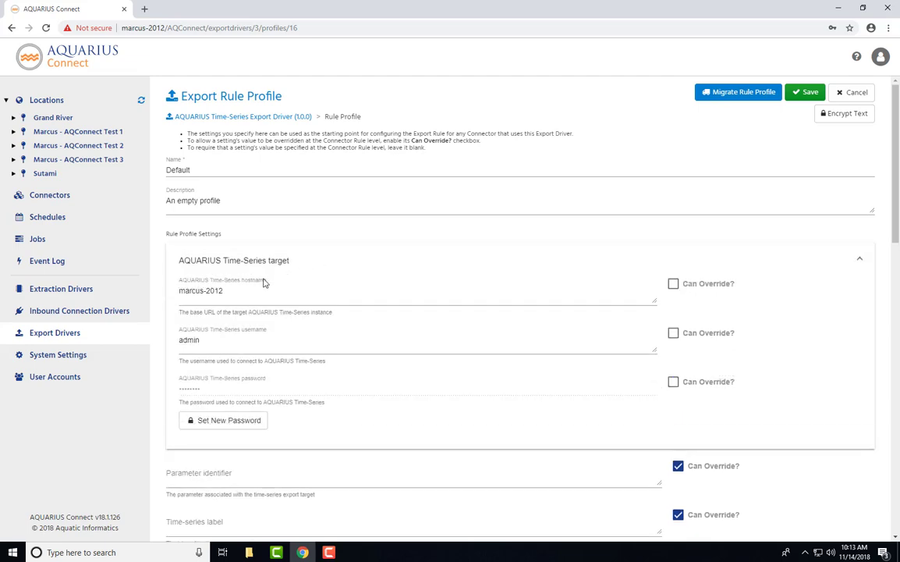
# Review the prefilled target hostname, username and stored password, and the Default profile name
pyautogui.moveTo(219, 296); pyautogui.dragTo(187, 295)
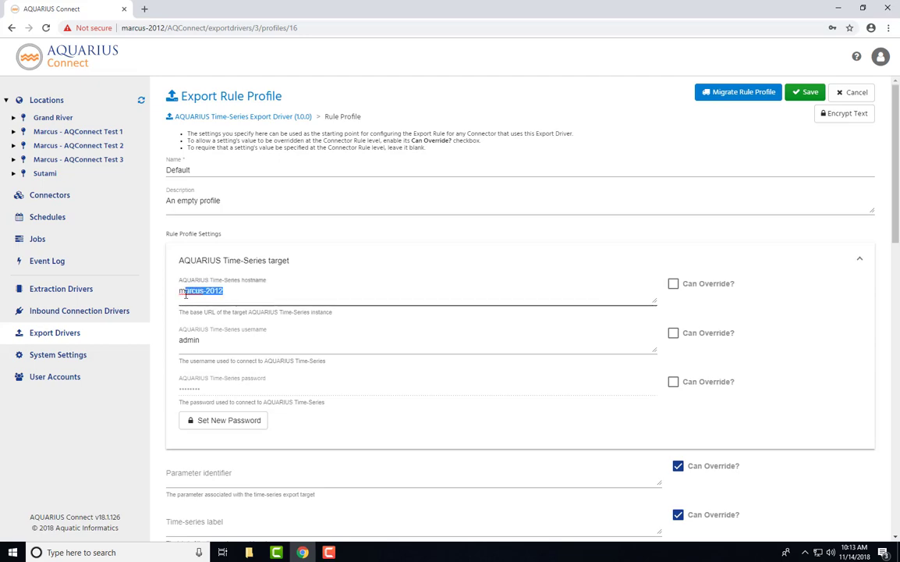
pyautogui.moveTo(211, 344); pyautogui.dragTo(183, 341)
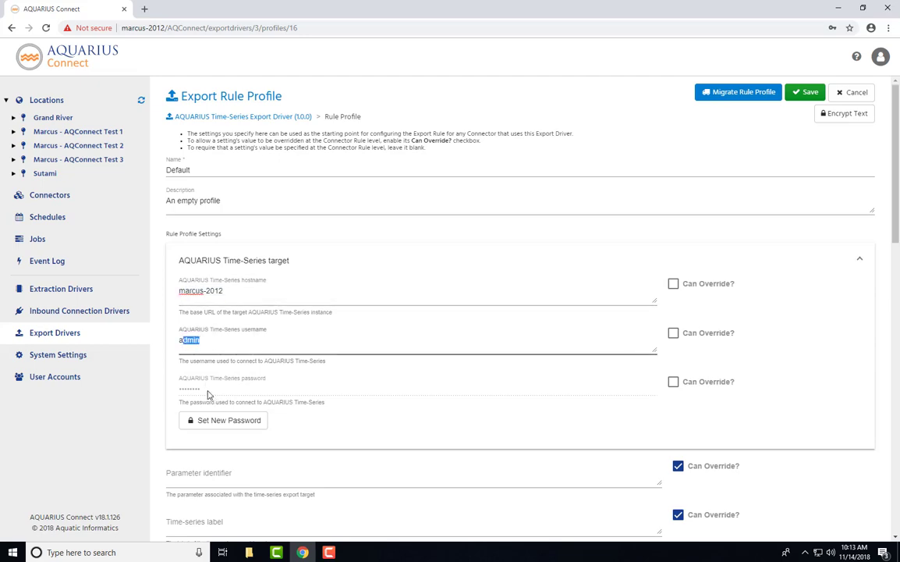
pyautogui.moveTo(208, 394); pyautogui.dragTo(195, 390)
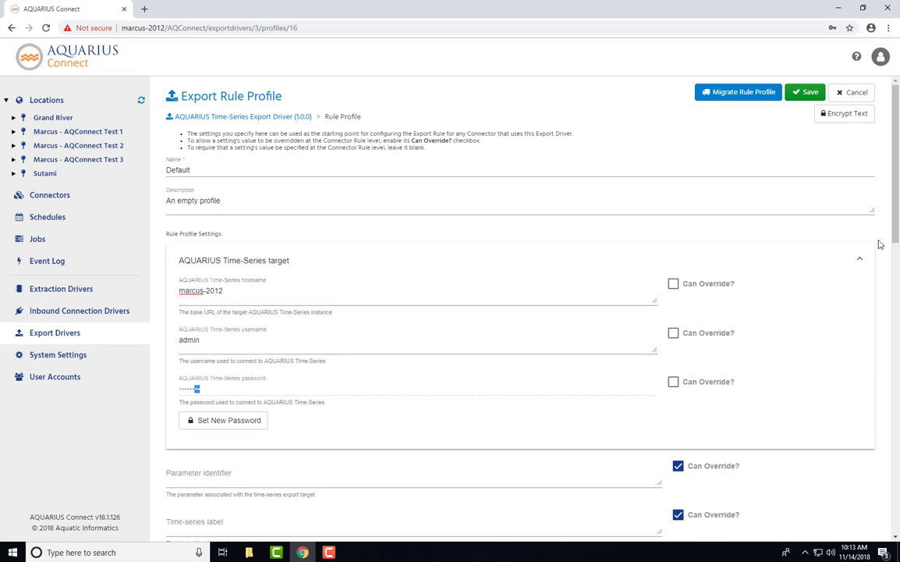
pyautogui.moveTo(895, 209); pyautogui.dragTo(896, 242)
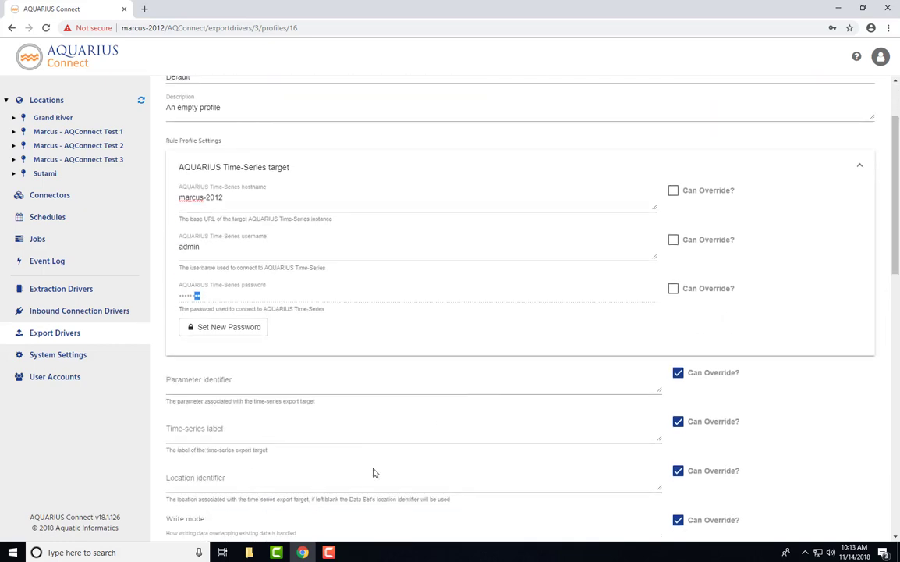
pyautogui.scroll(2, 312, 167)
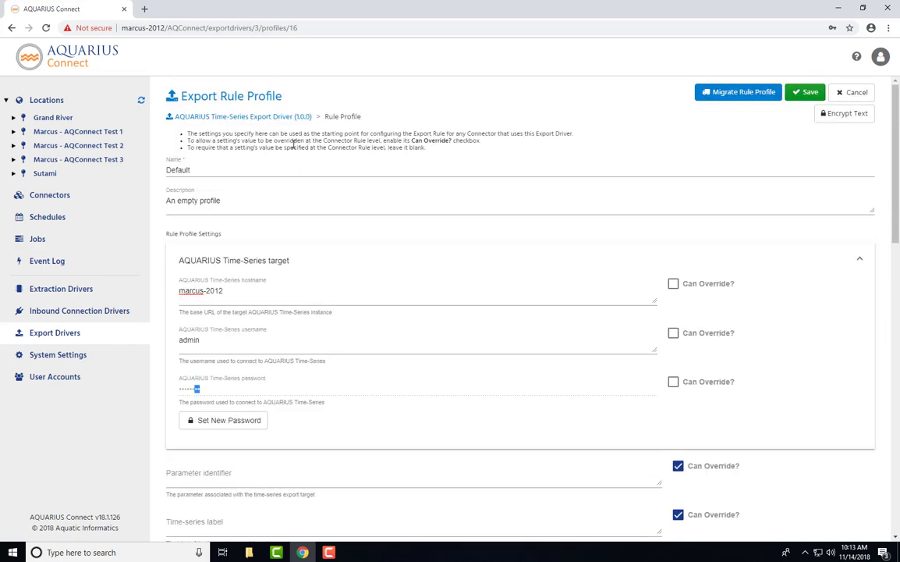
pyautogui.doubleClick(198, 171)
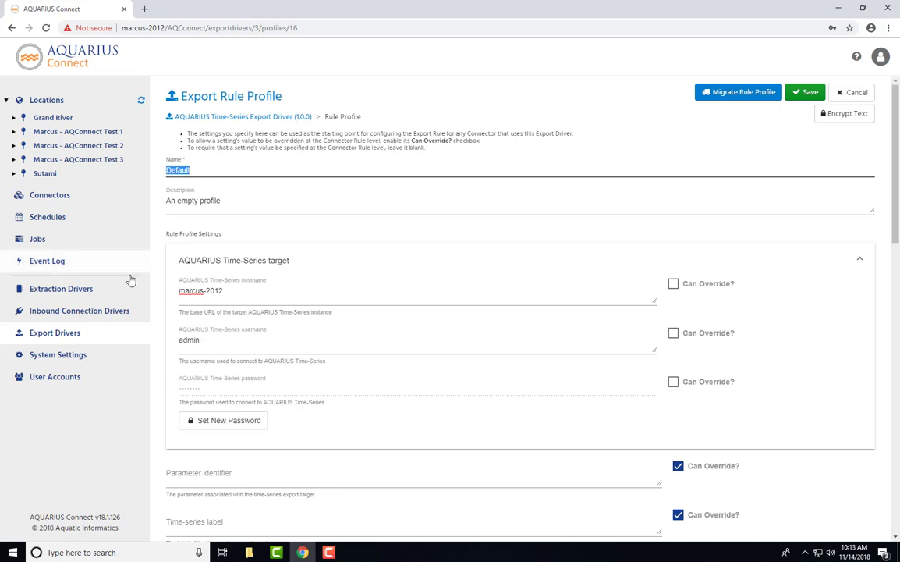